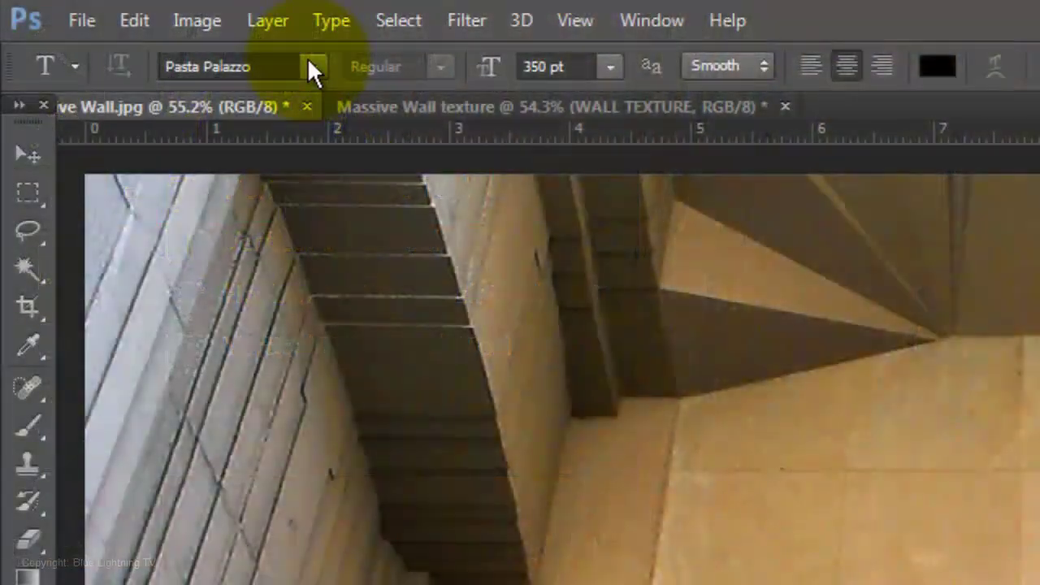
- Pick the Horizontal Type Tool with the Pasta Palazzo font at 350 pt in black
left_click(309, 64)
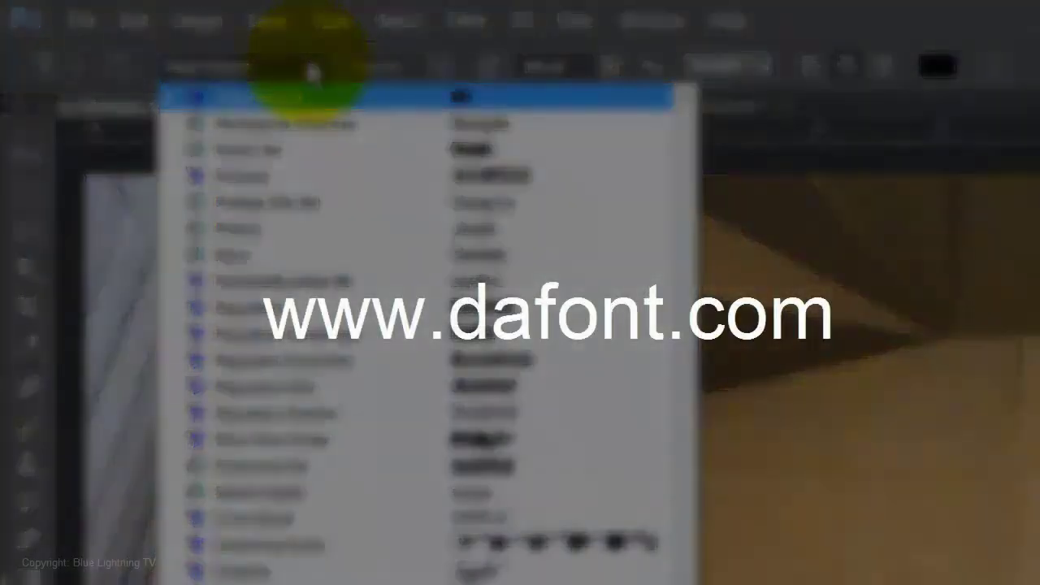
left_click(312, 65)
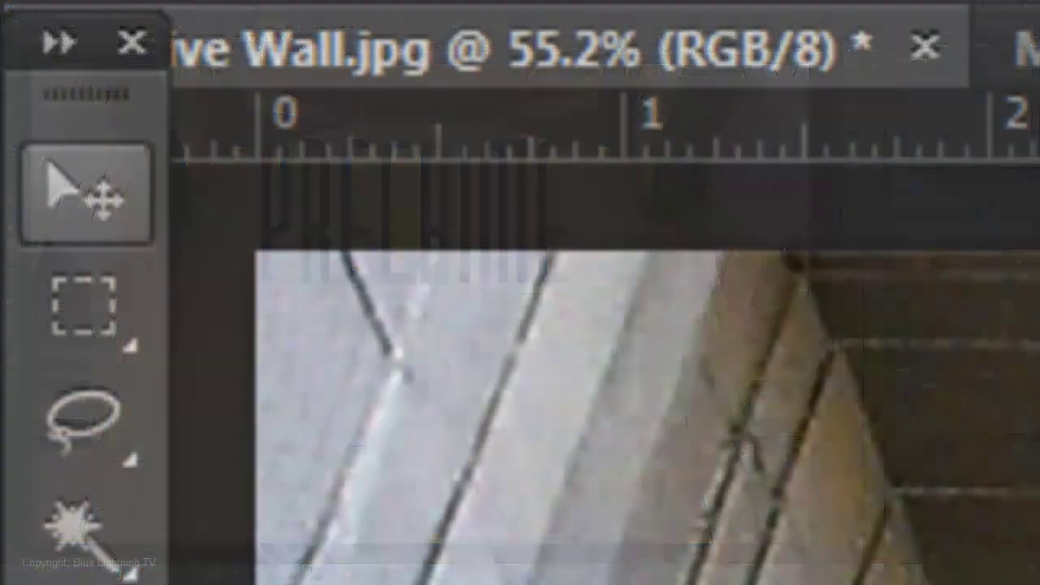
- Align the PRECRIME text to the canvas's horizontal center, then Shift-drag it straight down onto the floor
left_click(12, 58)
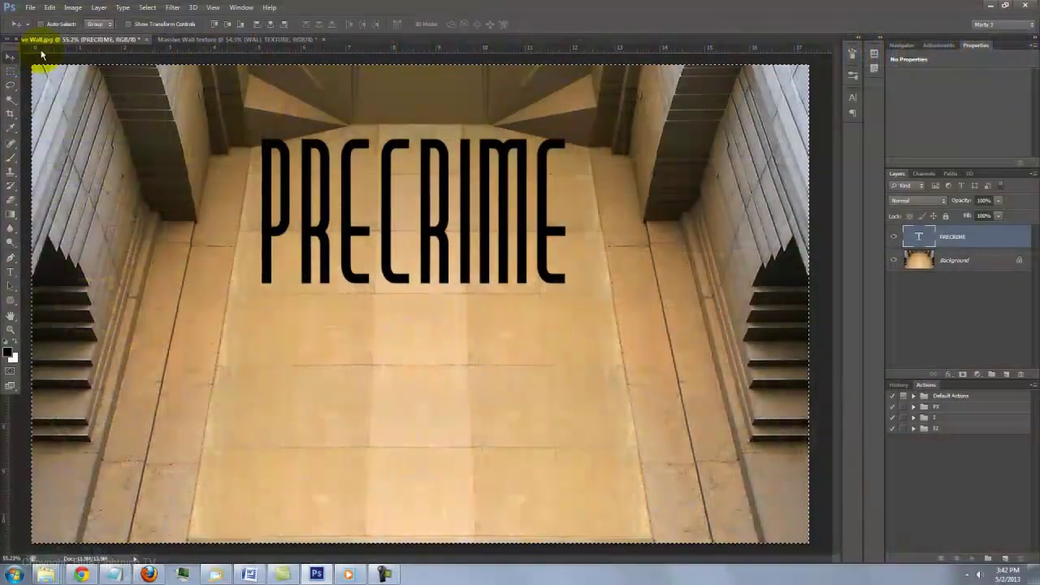
key("ctrl+a")
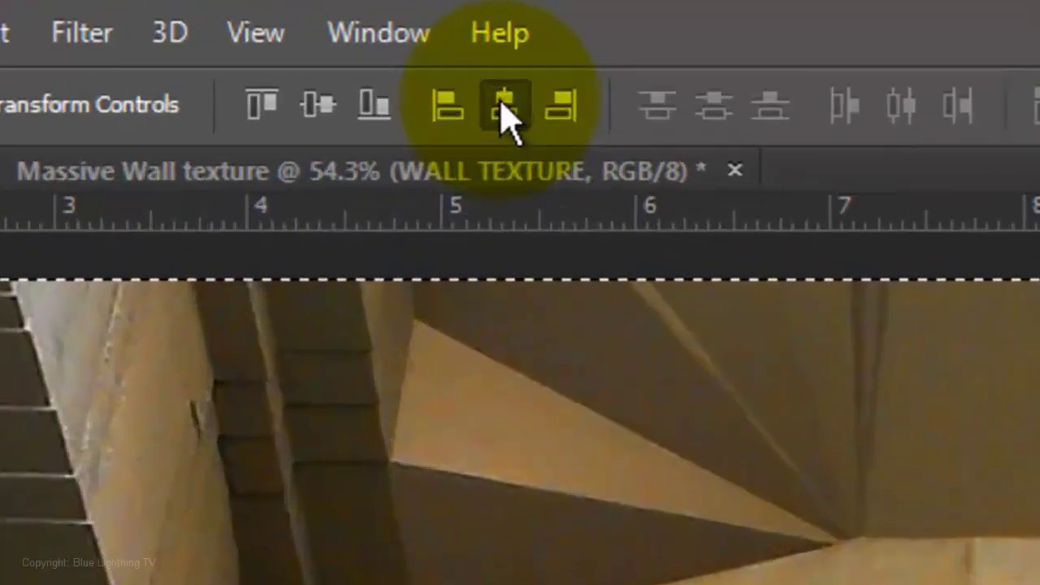
left_click(271, 24)
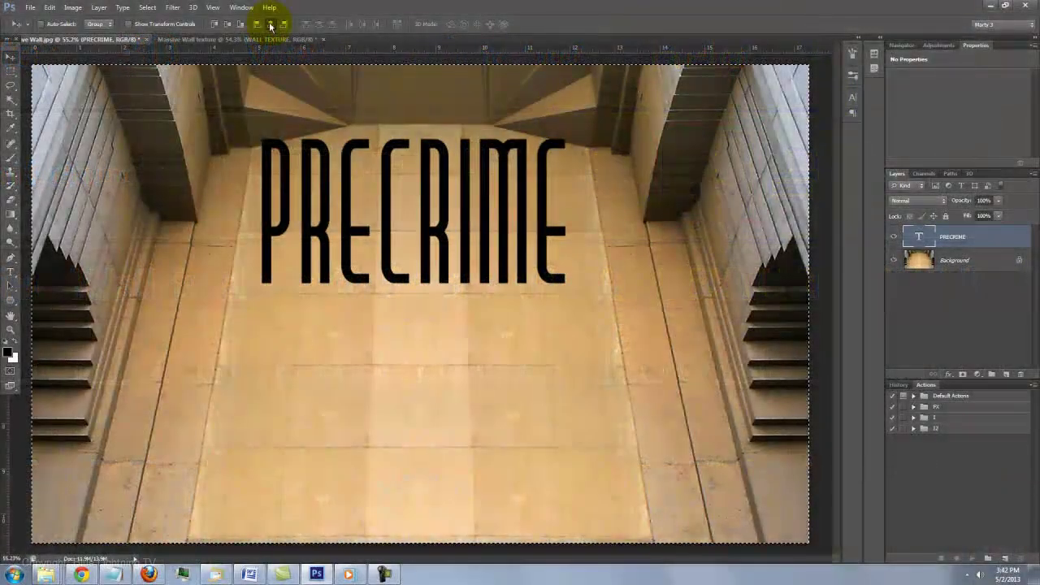
left_click(704, 175)
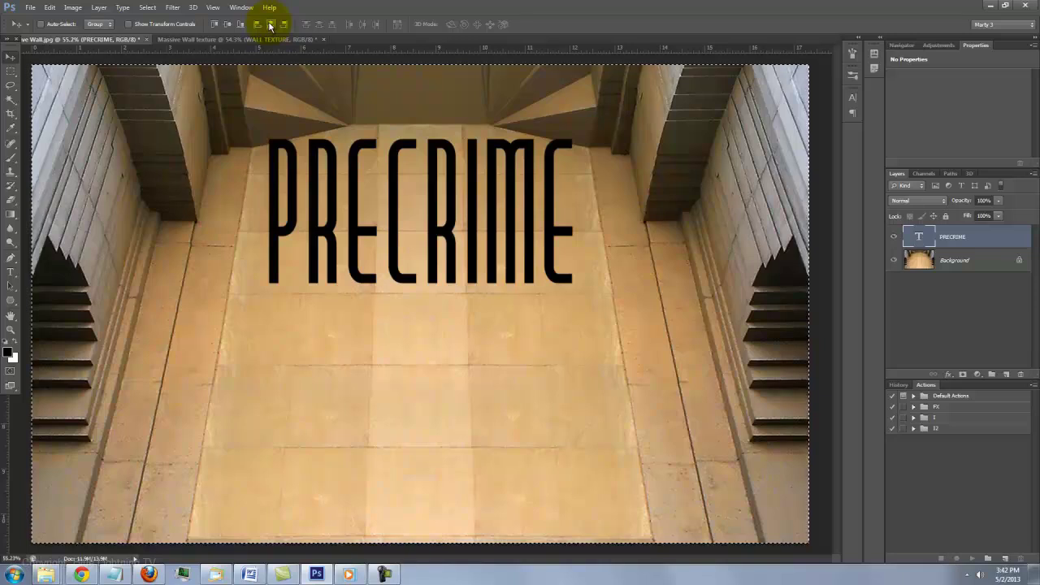
key("ctrl+d")
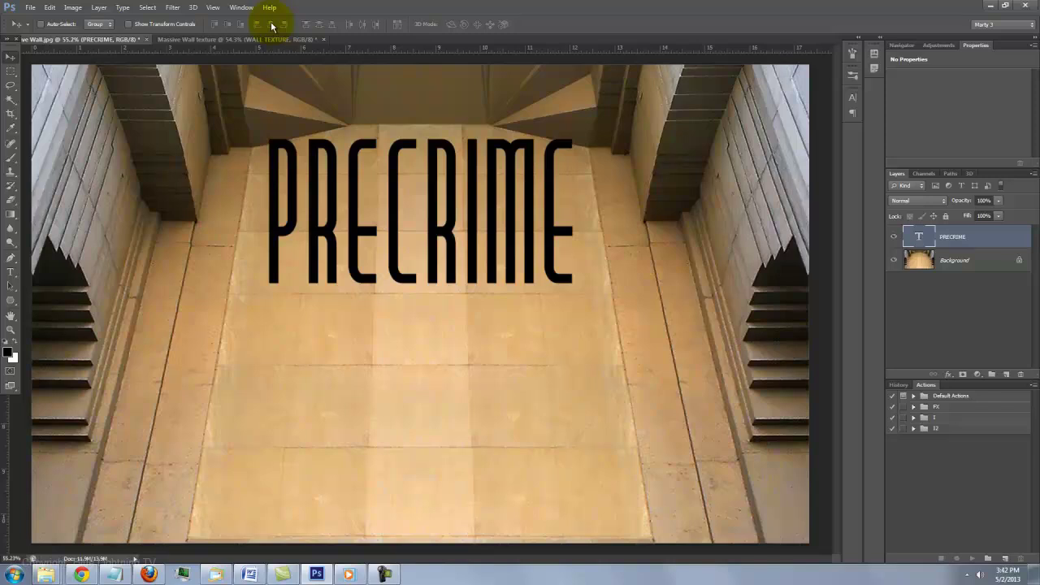
key("shift")
left_click_drag(400, 198, 400, 264)
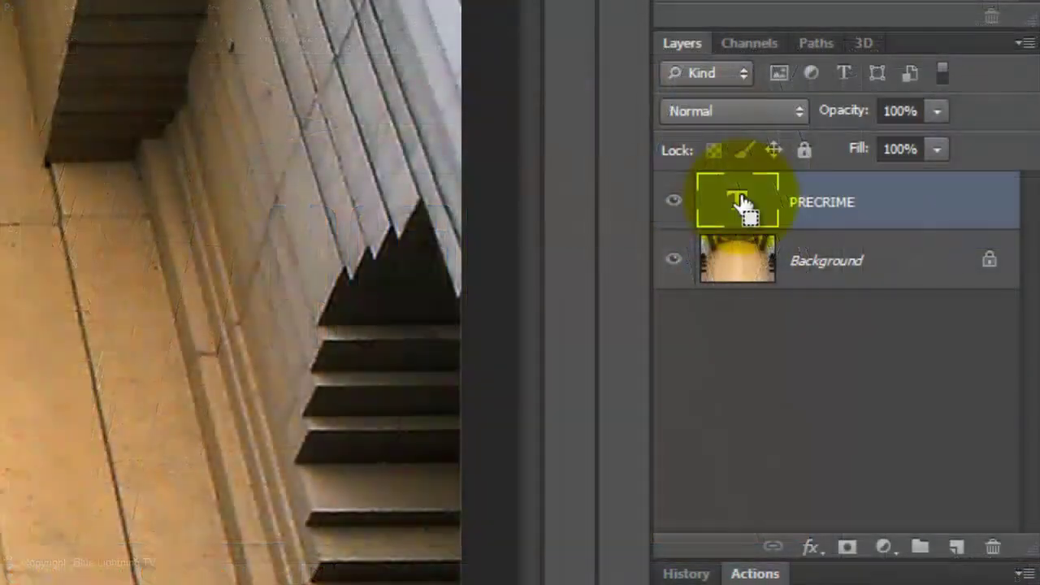
- Copy the PRECRIME letter selection to Layer 1 and apply New 3D Extrusion from Selected Layer
key("ctrl")
left_click(744, 207, "ctrl")
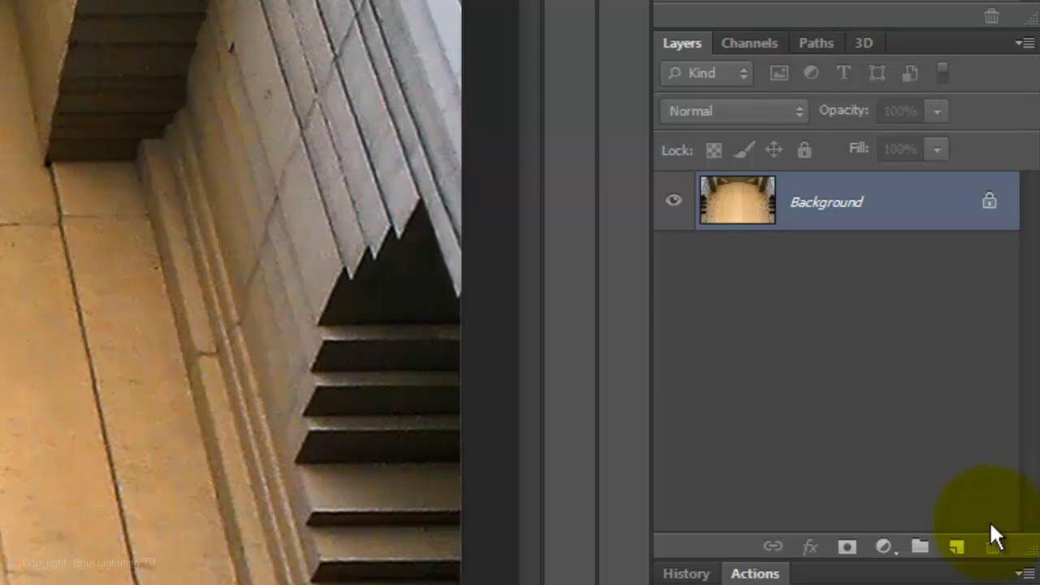
key("ctrl+j")
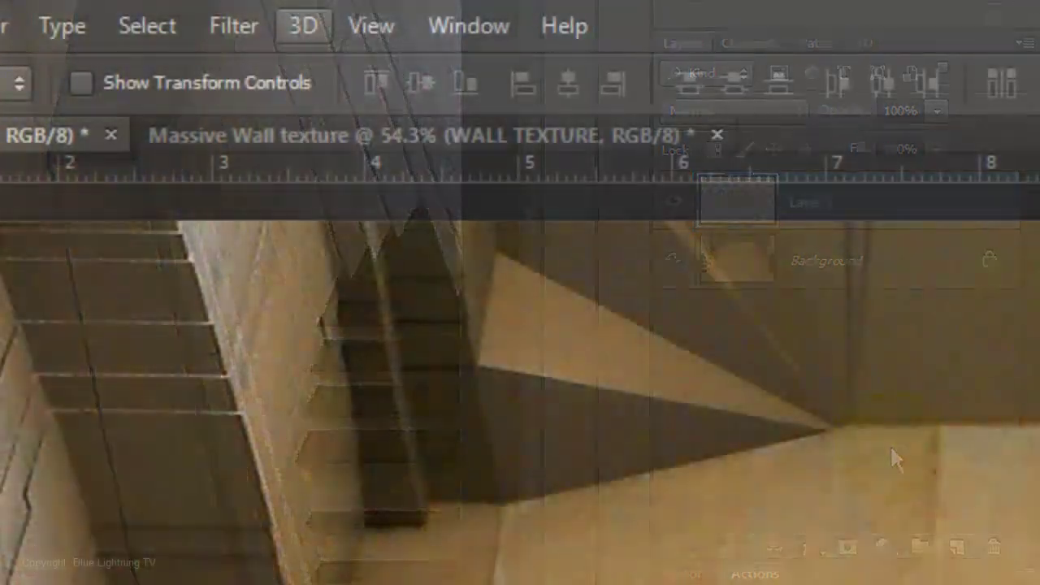
left_click(303, 26)
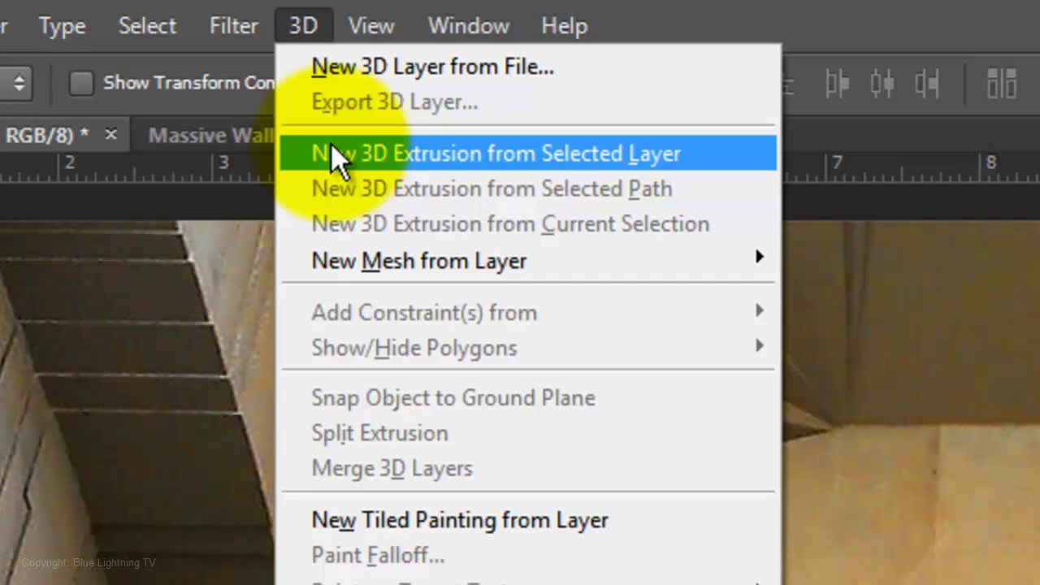
left_click(332, 153)
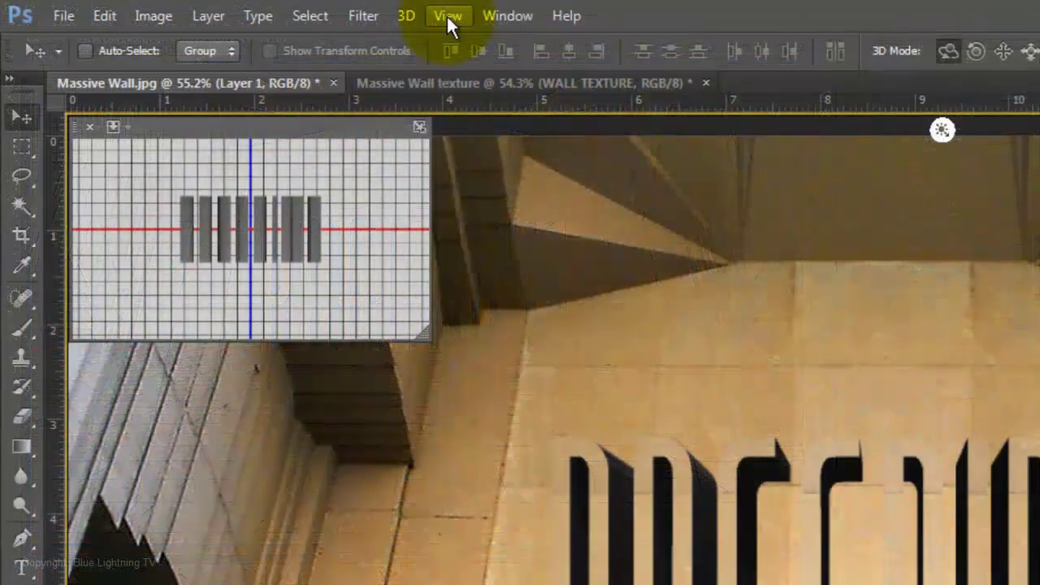
- Display the 3D ground plane and select the Layer 1 extrusion mesh in the 3D panel
left_click(448, 18)
mouse_move(465, 355)
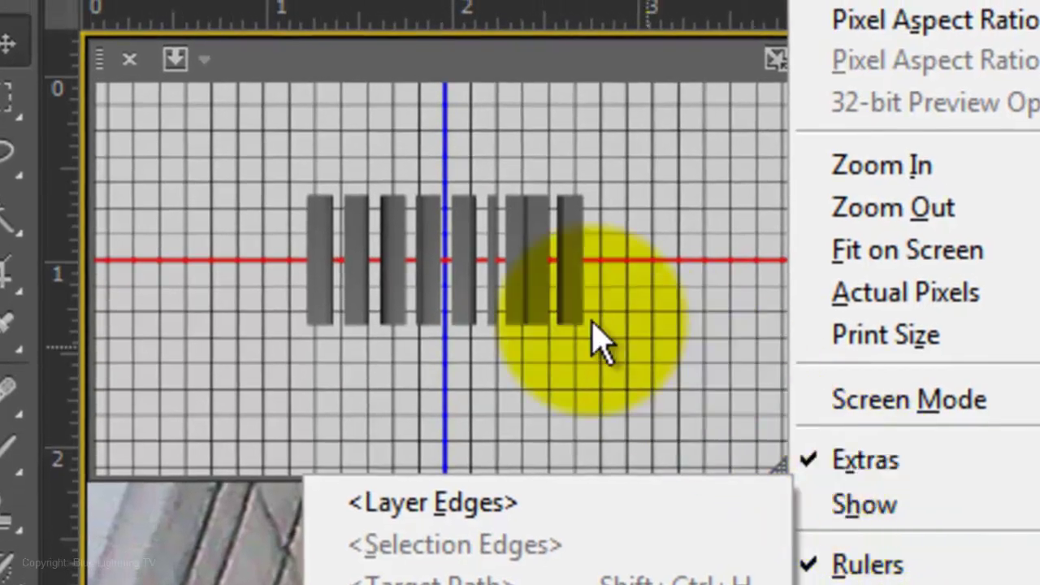
left_click(205, 61)
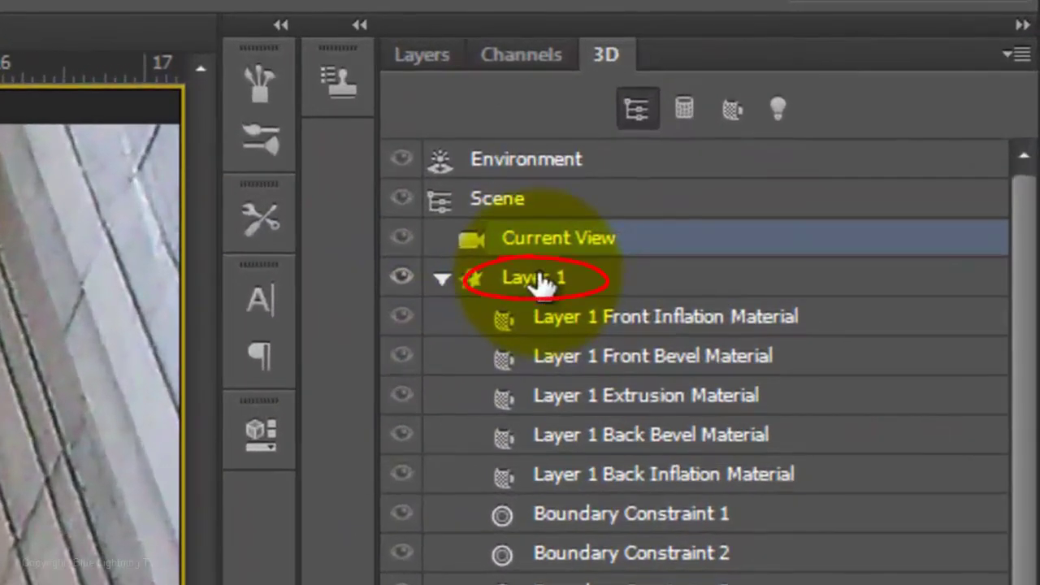
left_click(891, 111)
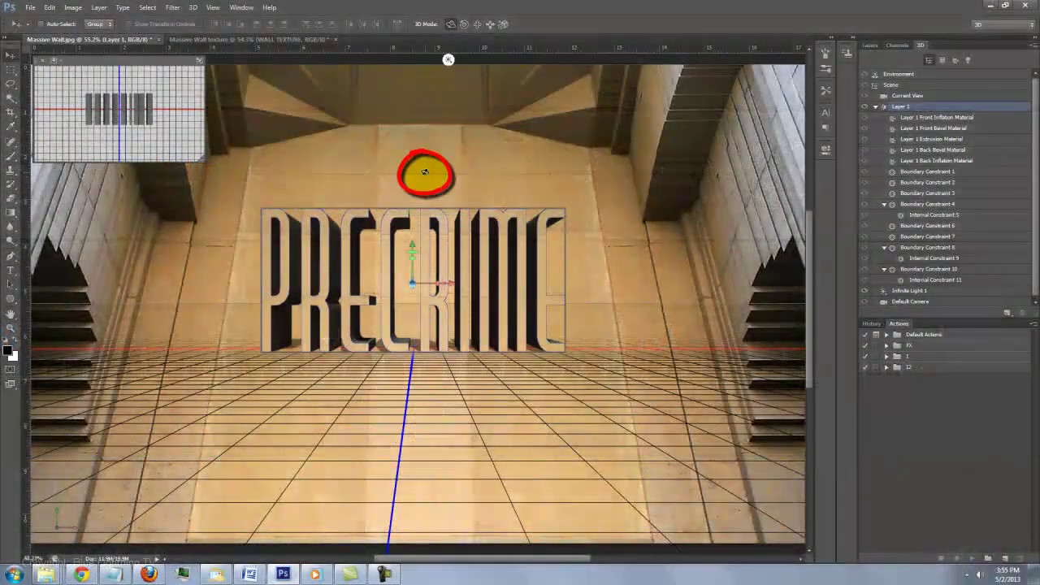
- Shift-orbit the PRECRIME extrusion until it is seen from above, lying along the floor
left_click(424, 172)
key("shift")
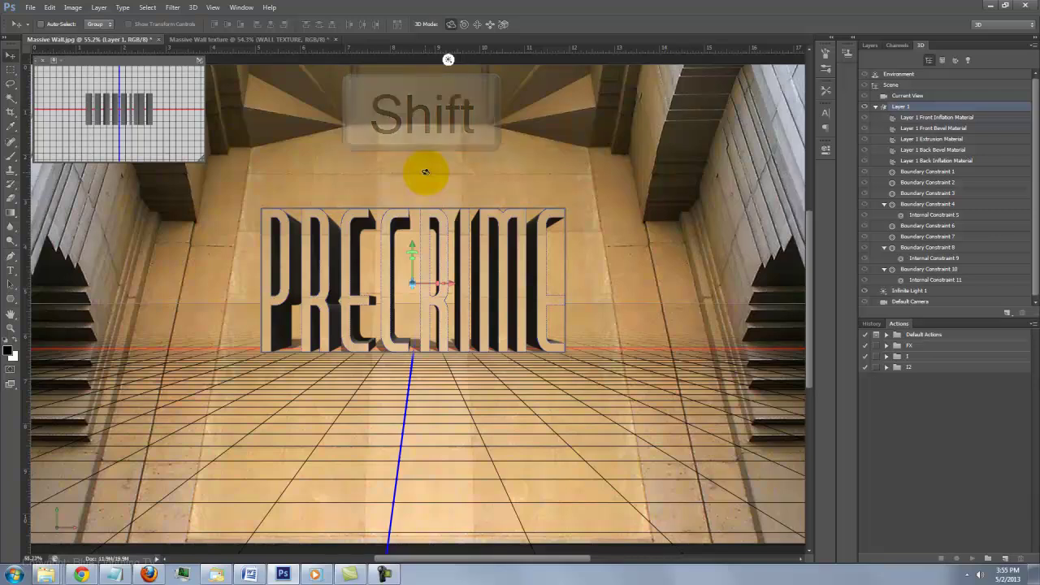
left_click_drag(417, 139, 438, 76)
left_click_drag(413, 140, 418, 93)
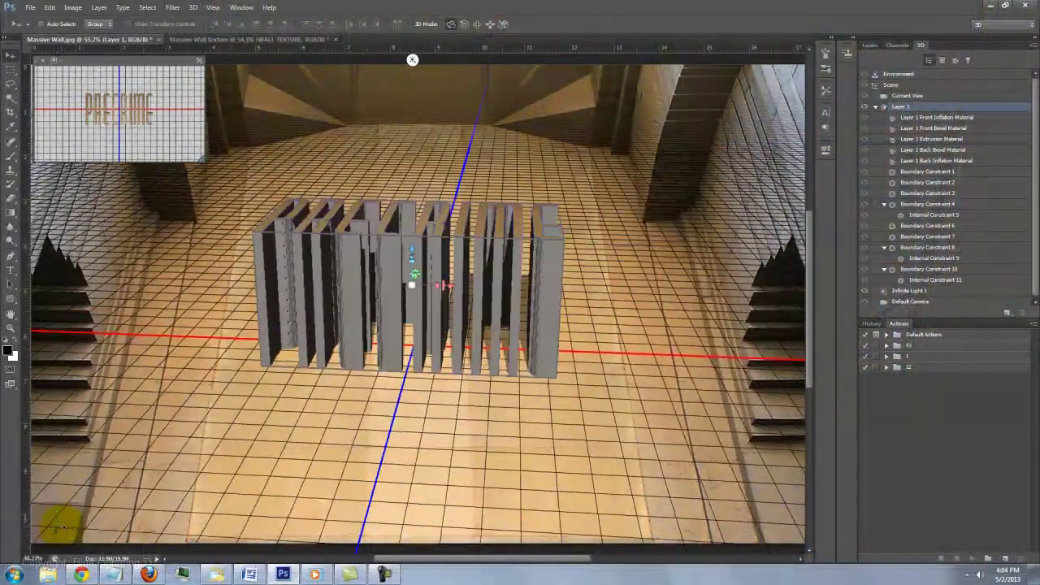
left_click_drag(412, 59, 492, 548)
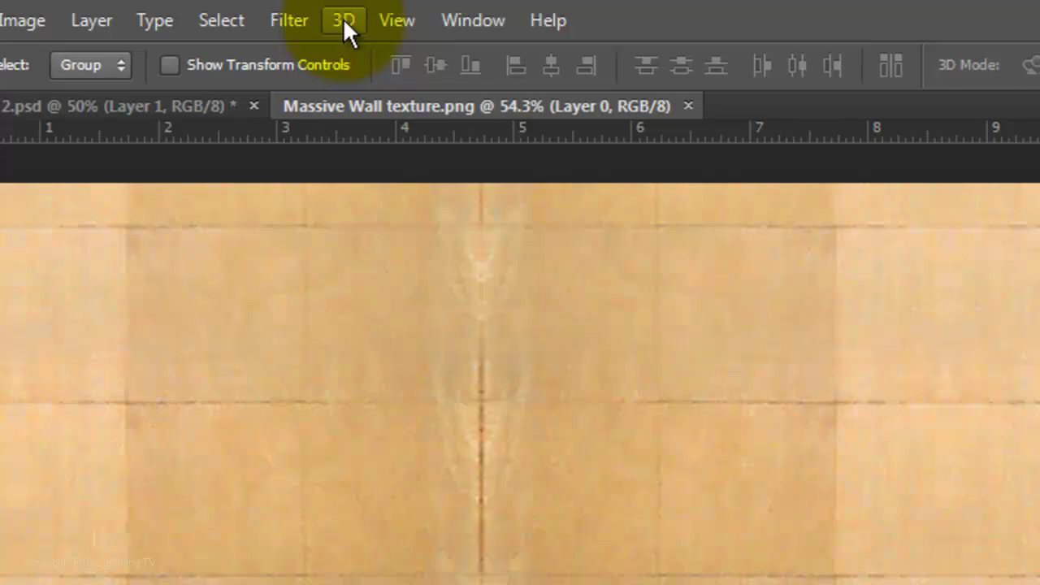
- Convert the wall texture layer into a 3D postcard
left_click(288, 15)
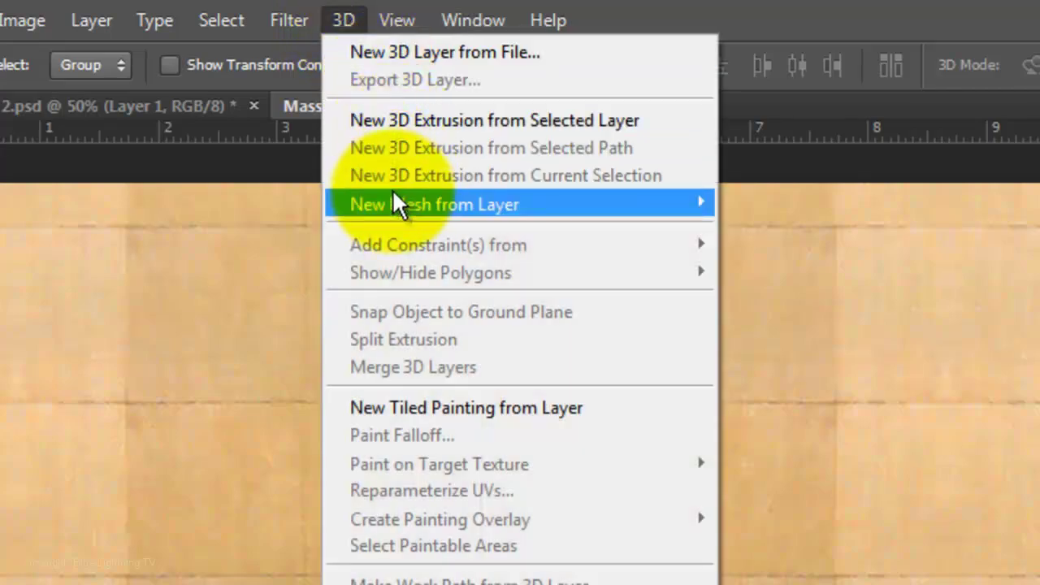
mouse_move(393, 195)
left_click(254, 202)
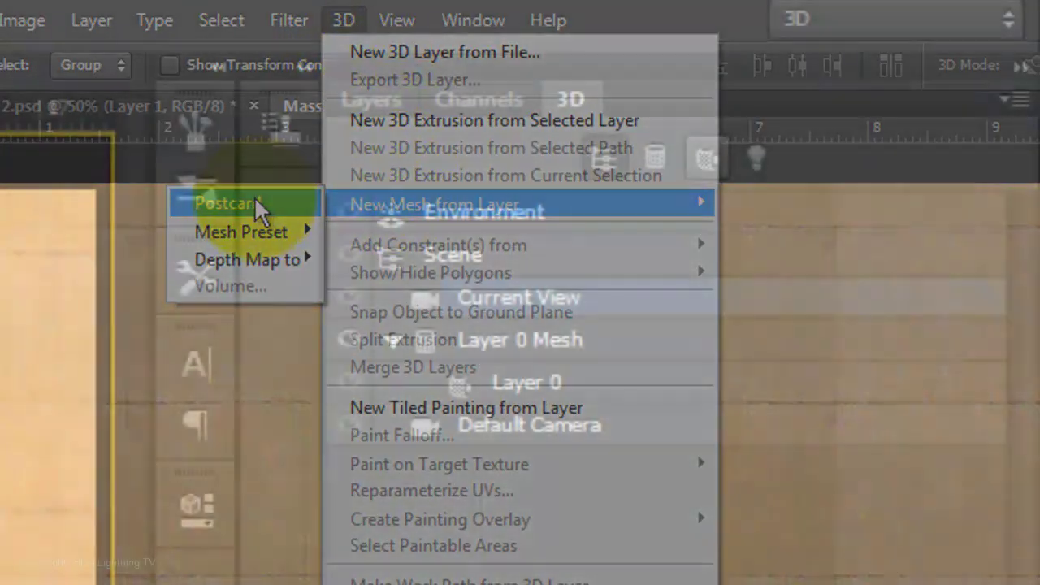
- Save Layer 0's material as a new material preset named 'WALL TEXTURE'
left_click(705, 161)
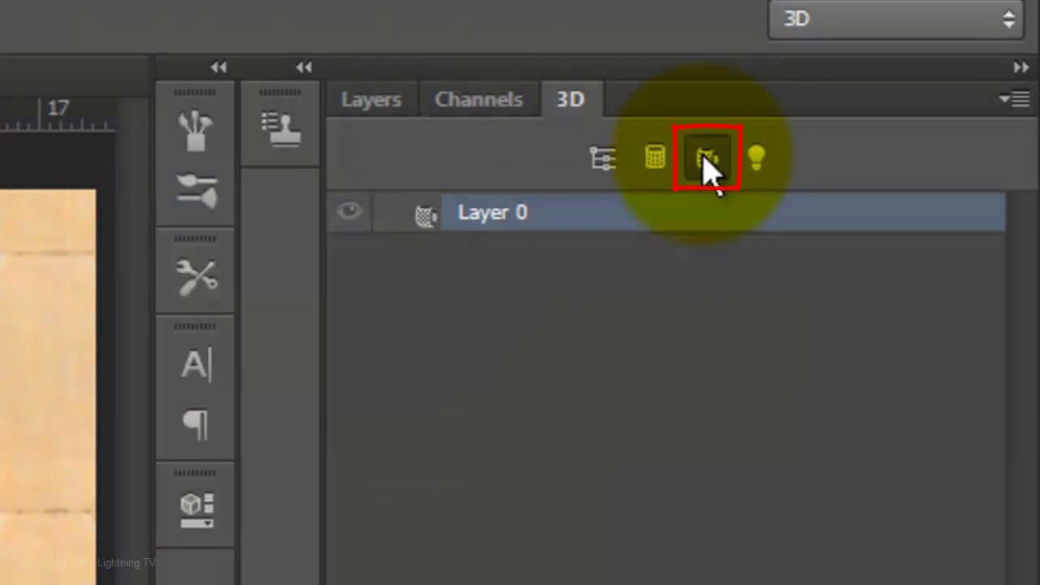
left_click(423, 218)
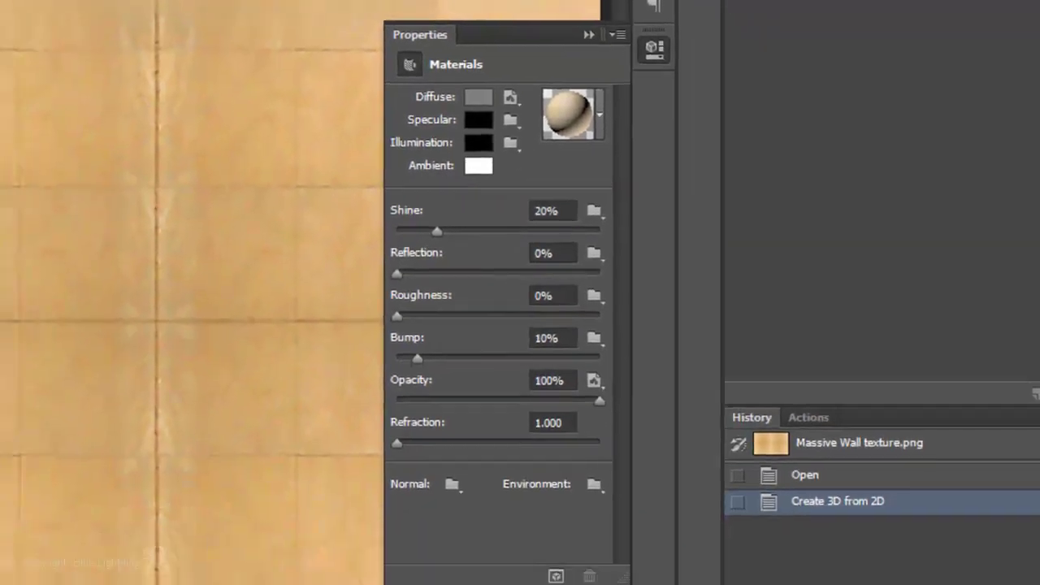
left_click(611, 105)
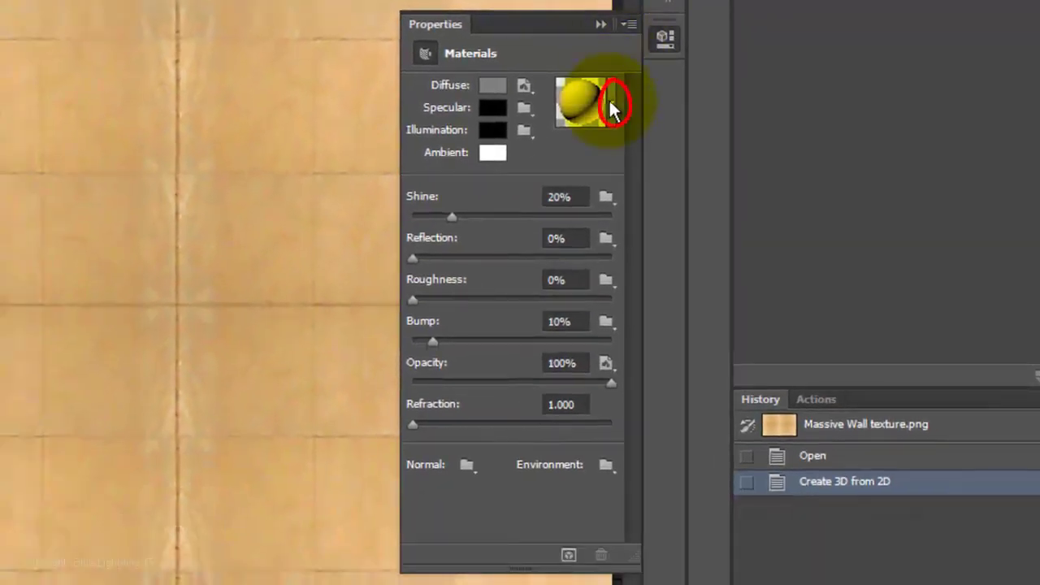
left_click(707, 153)
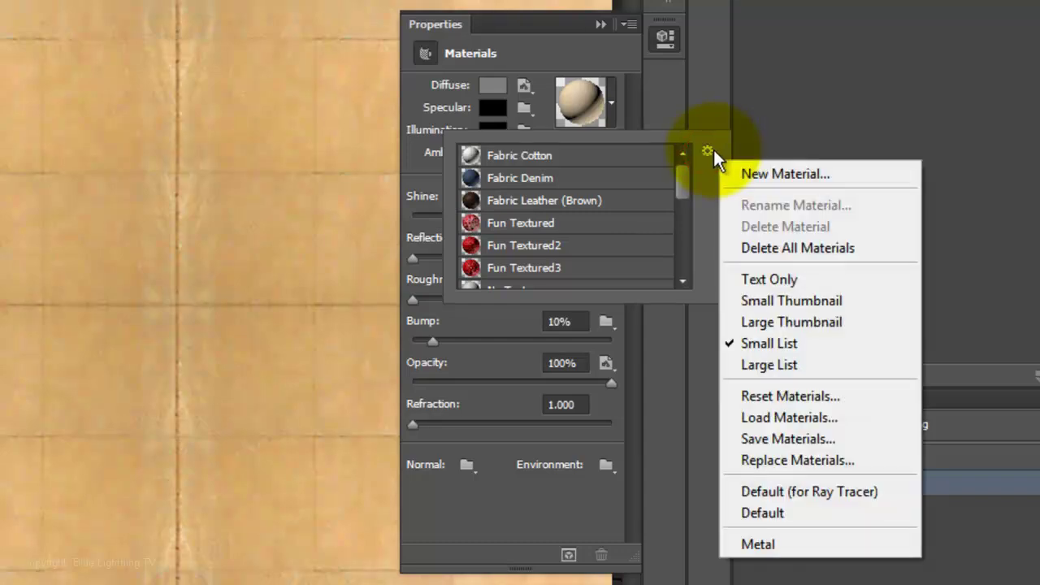
left_click(767, 176)
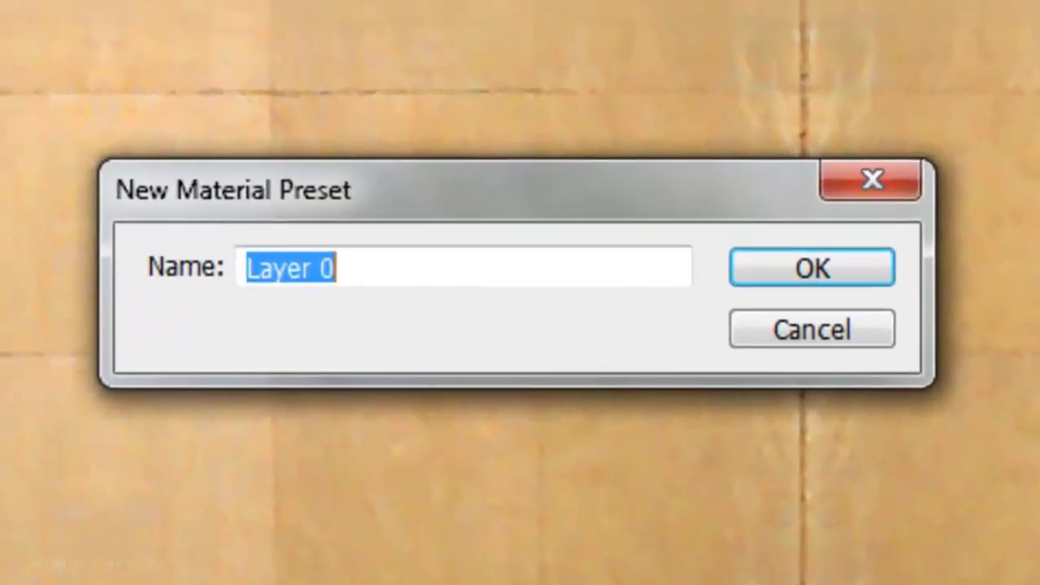
type("WALL TEXTURE")
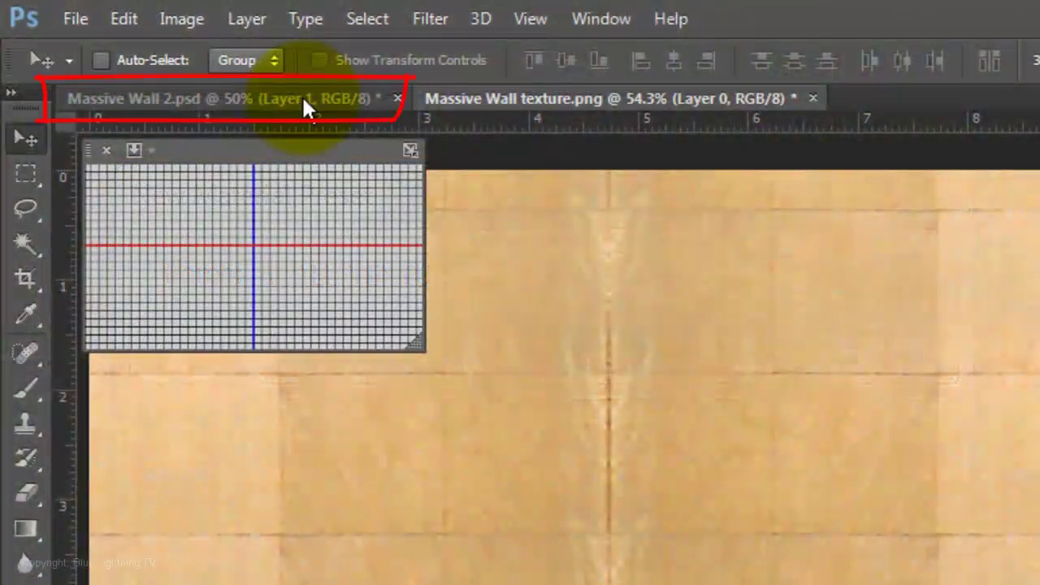
- In Massive Wall 2.psd, apply the WALL TEXTURE material preset to the PRECRIME letters
left_click(301, 95)
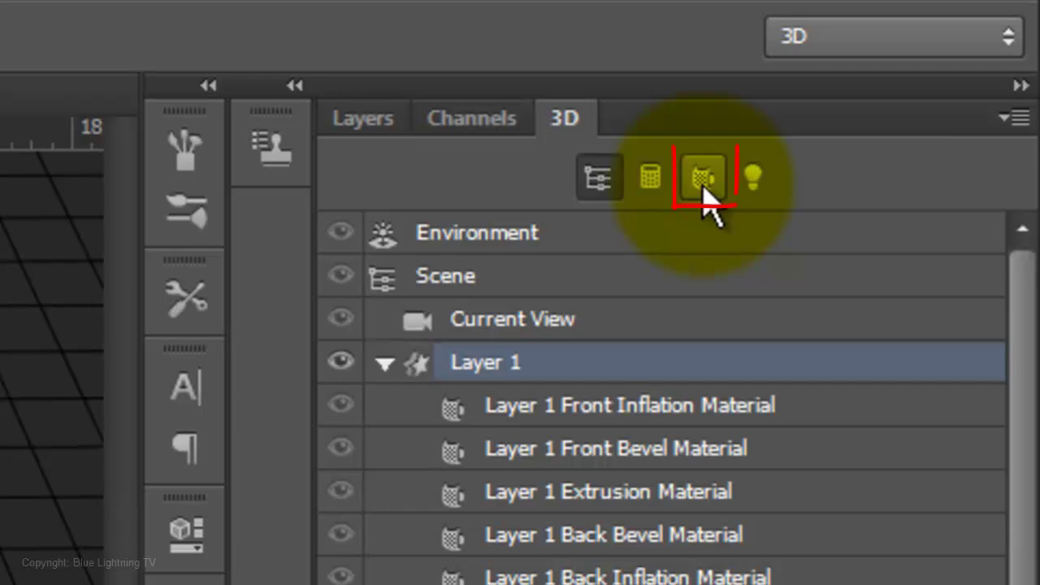
left_click(704, 181)
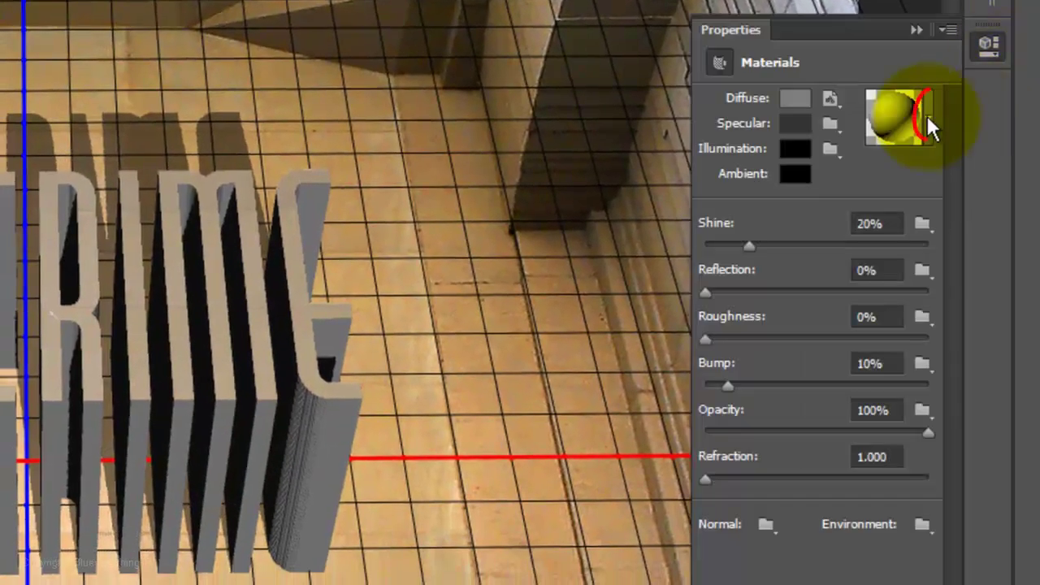
left_click(929, 120)
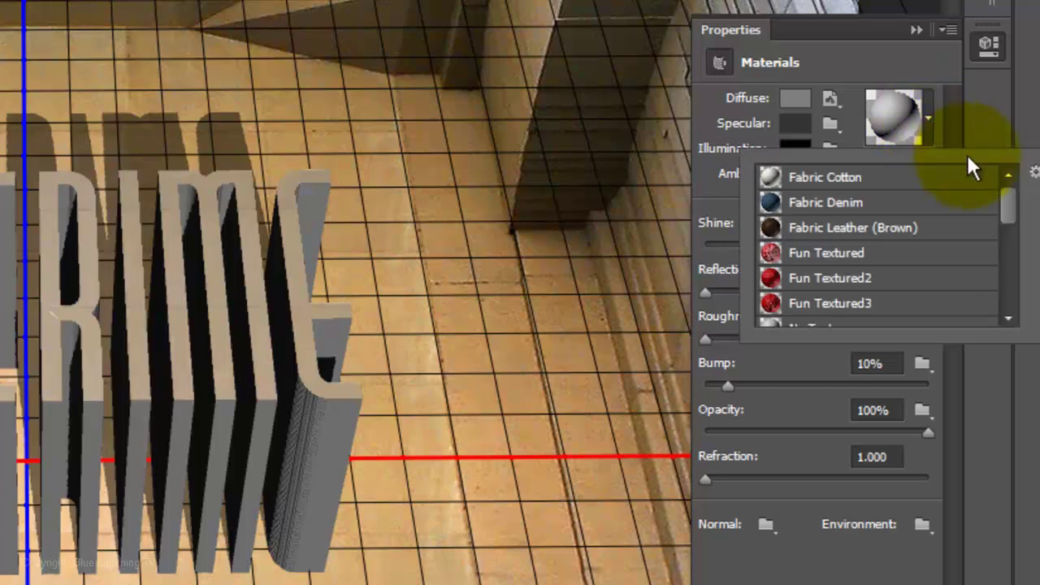
left_click_drag(1016, 207, 1015, 290)
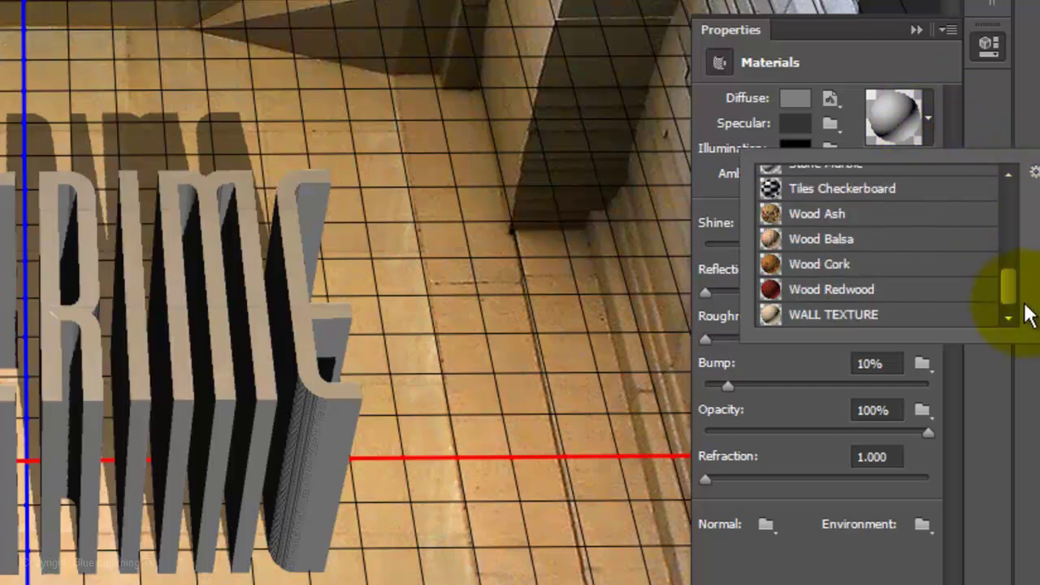
left_click(822, 318)
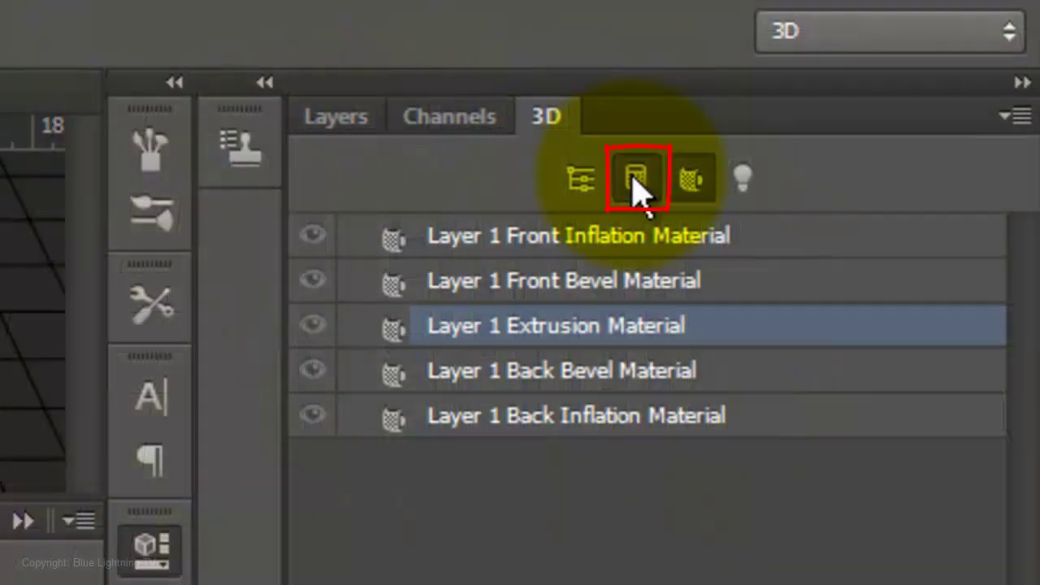
- Set the PRECRIME extrusion depth to 200 and snap the text to the ground plane
left_click(635, 180)
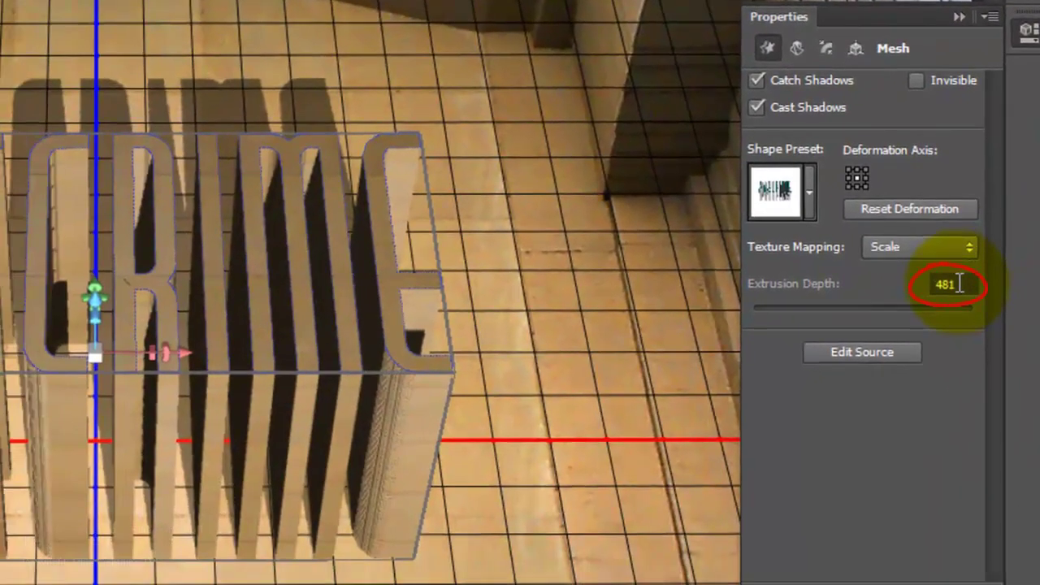
double_click(958, 282)
type("200")
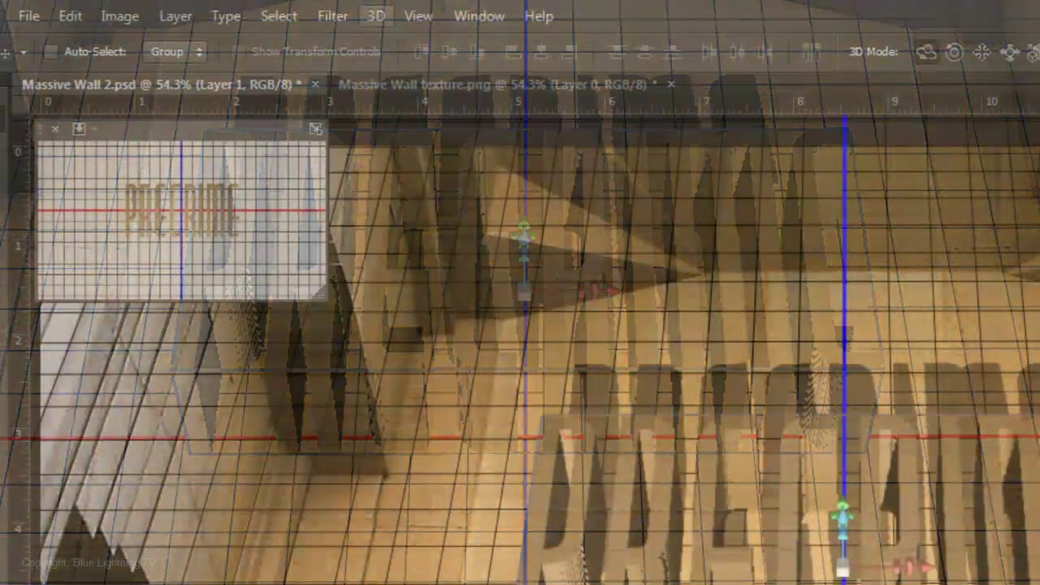
left_click(376, 16)
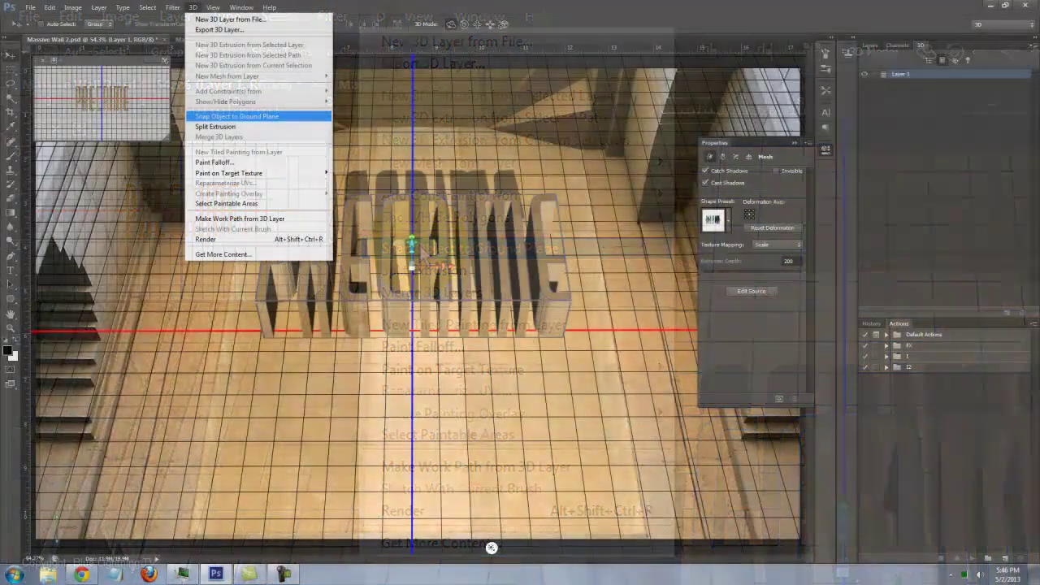
left_click(419, 245)
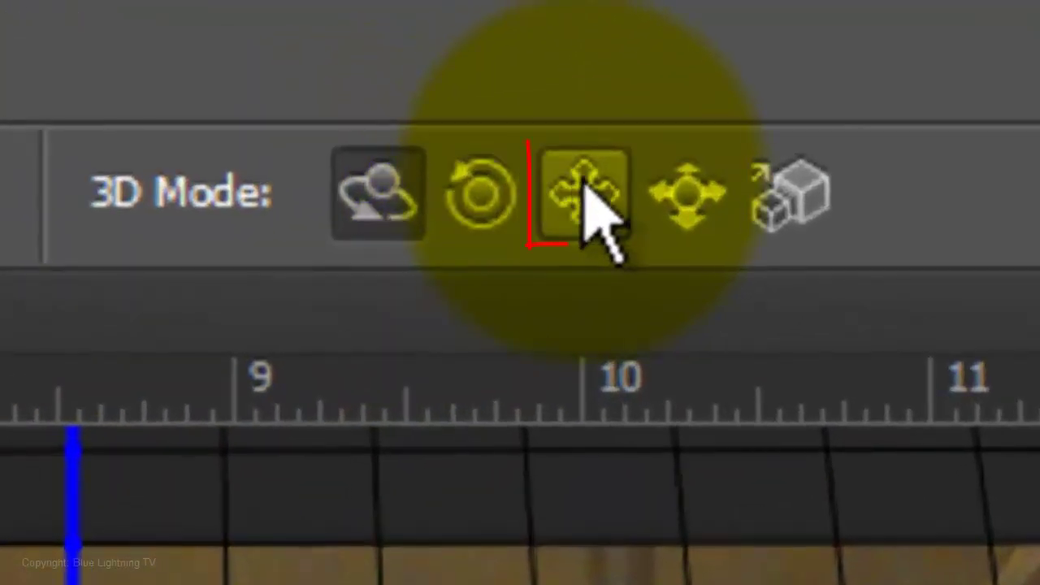
- Pan the PRECRIME text back along its Y axis, then scale it up on the floor
left_click(574, 159)
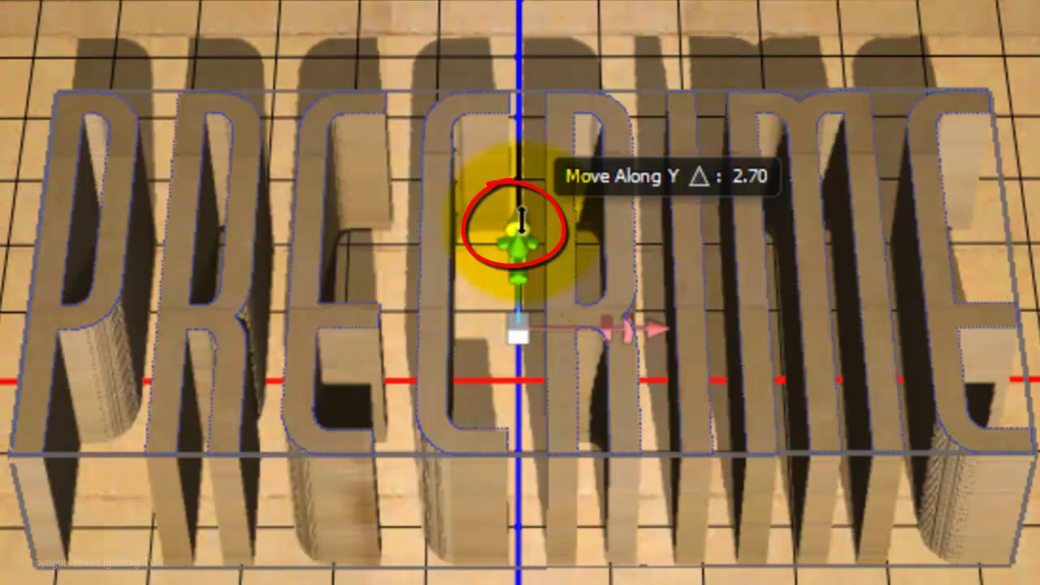
left_click_drag(521, 216, 522, 212)
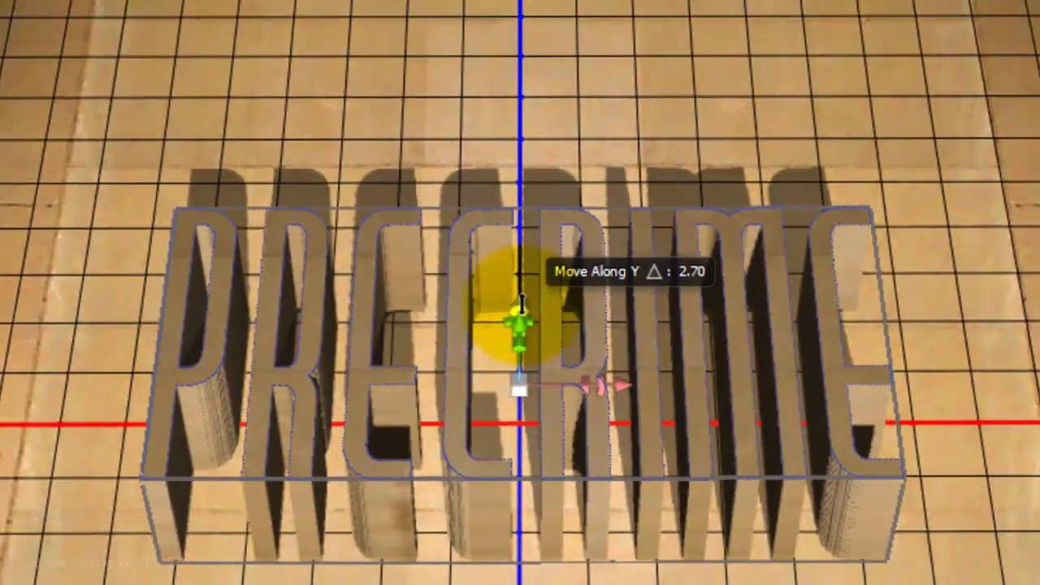
left_click_drag(522, 216, 521, 212)
left_click_drag(519, 414, 521, 363)
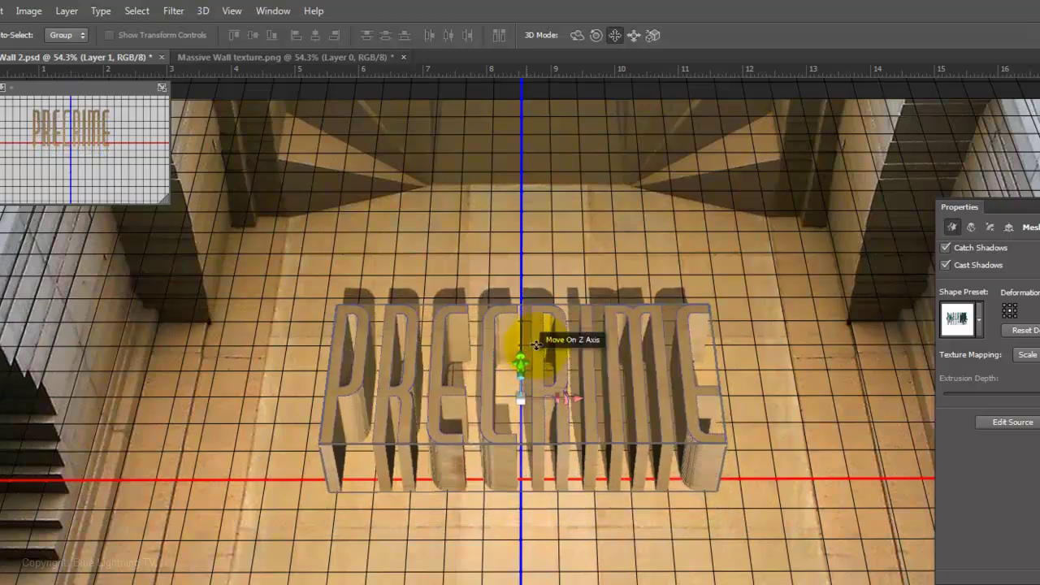
left_click(652, 36)
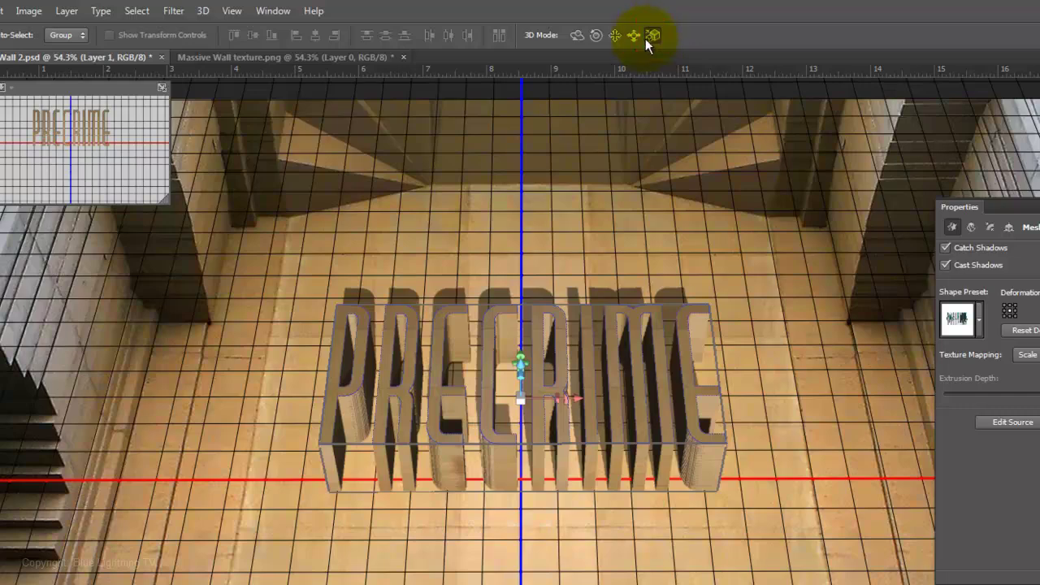
left_click_drag(538, 257, 539, 158)
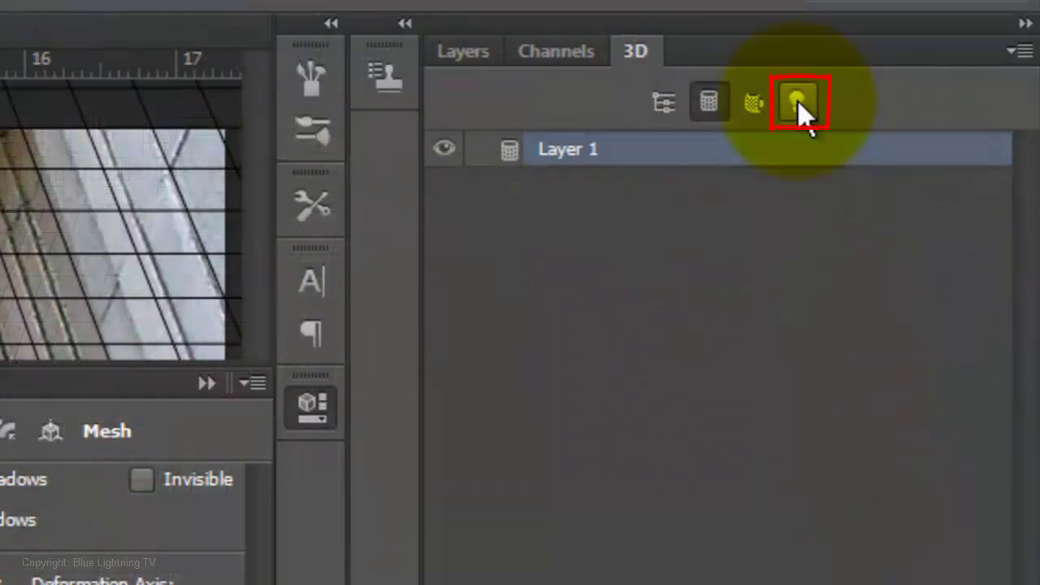
- Swing Infinite Light 1 upward so the letters cast floor shadows, softened to 16%
left_click(801, 109)
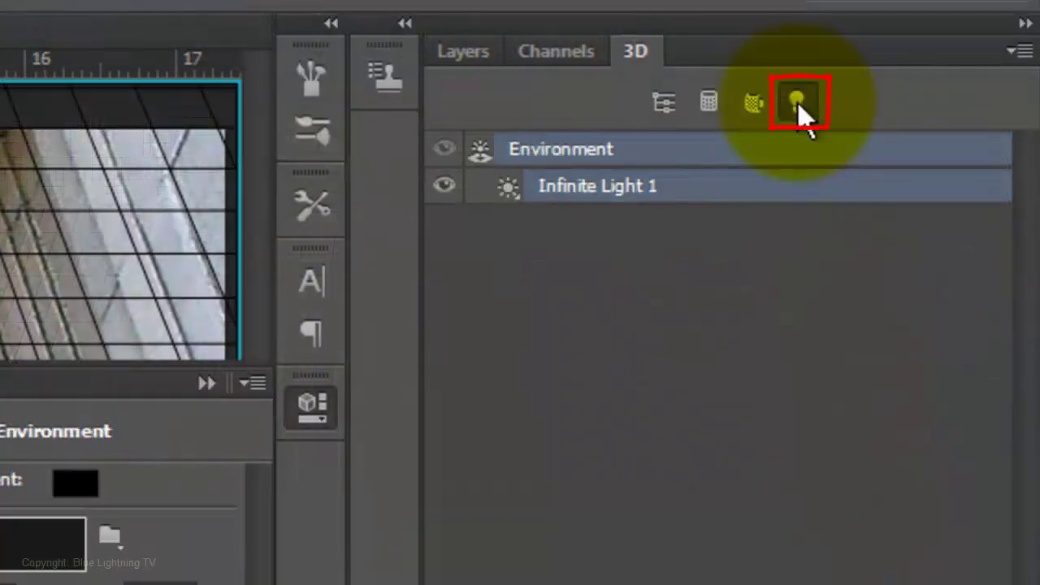
left_click(503, 192)
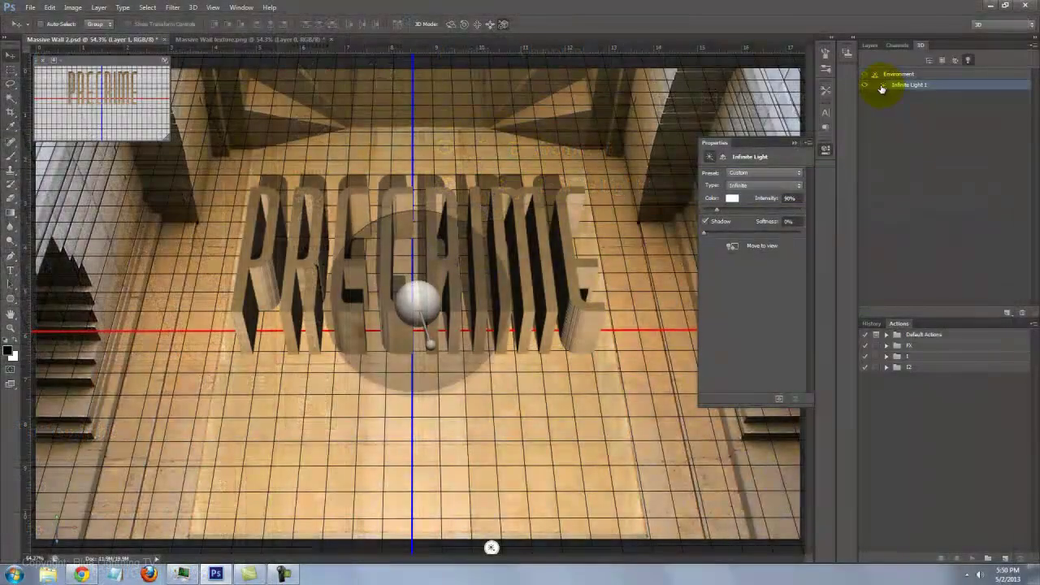
key("ctrl+h")
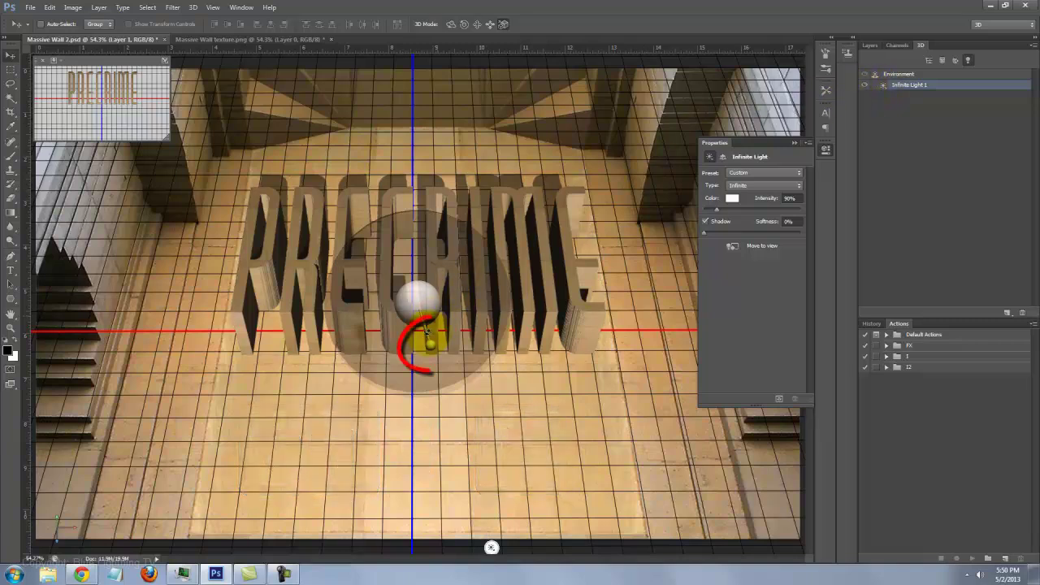
left_click_drag(428, 333, 415, 162)
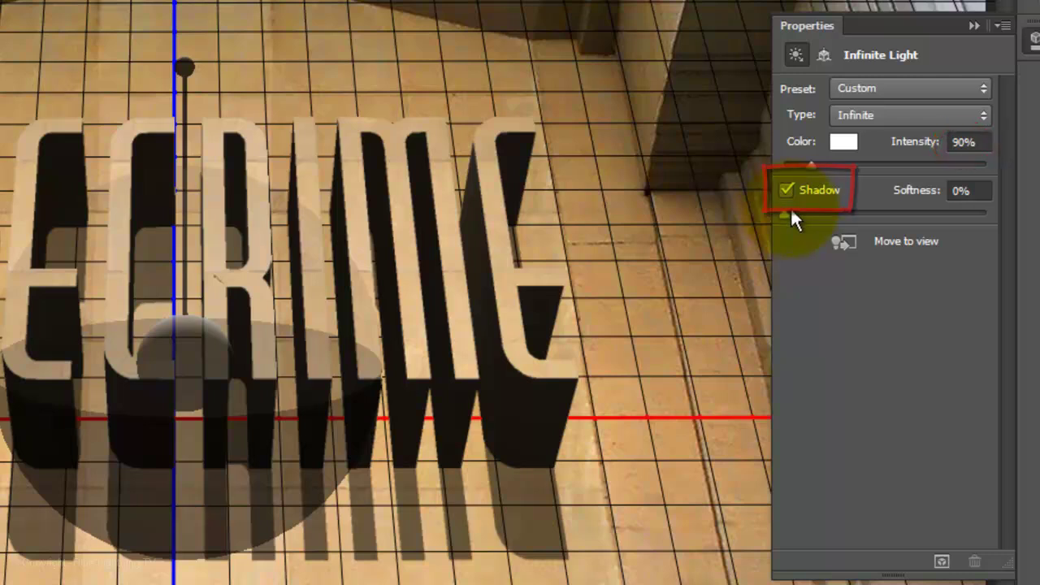
left_click_drag(784, 213, 822, 213)
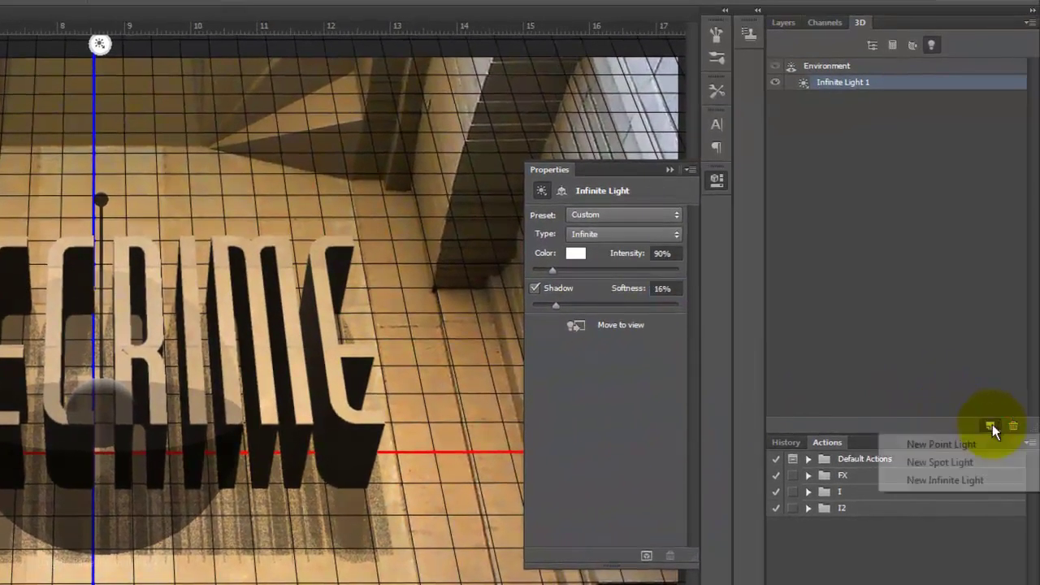
- Add a shadowless infinite light aimed down onto the PRECRIME text at 22% intensity
left_click(992, 426)
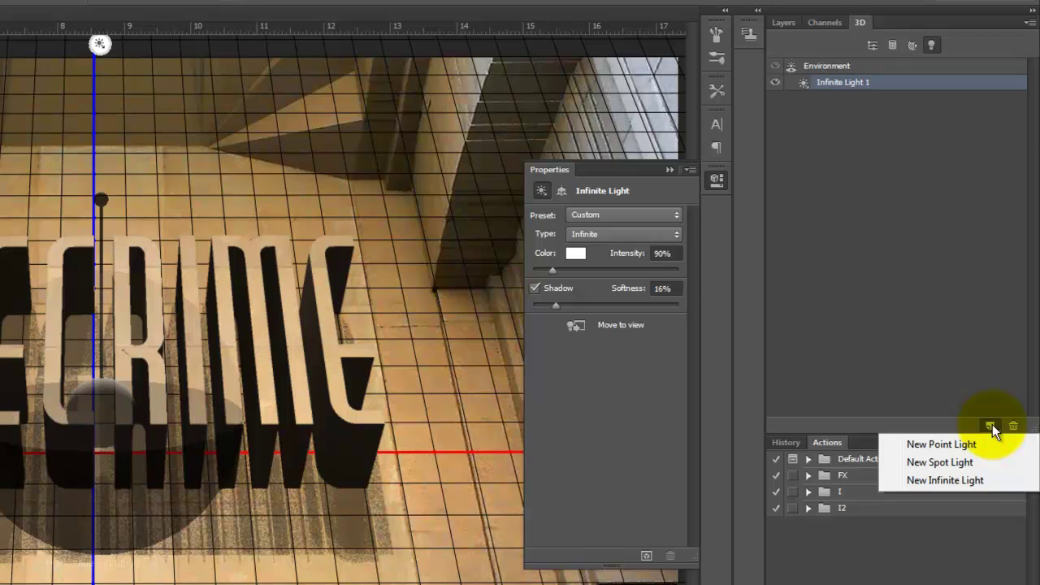
left_click(944, 481)
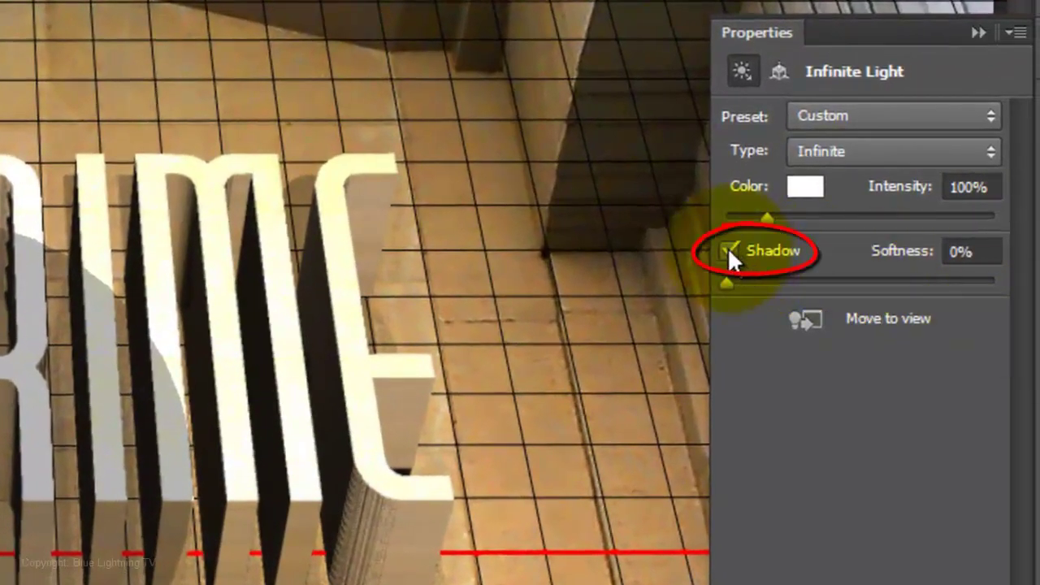
left_click(728, 251)
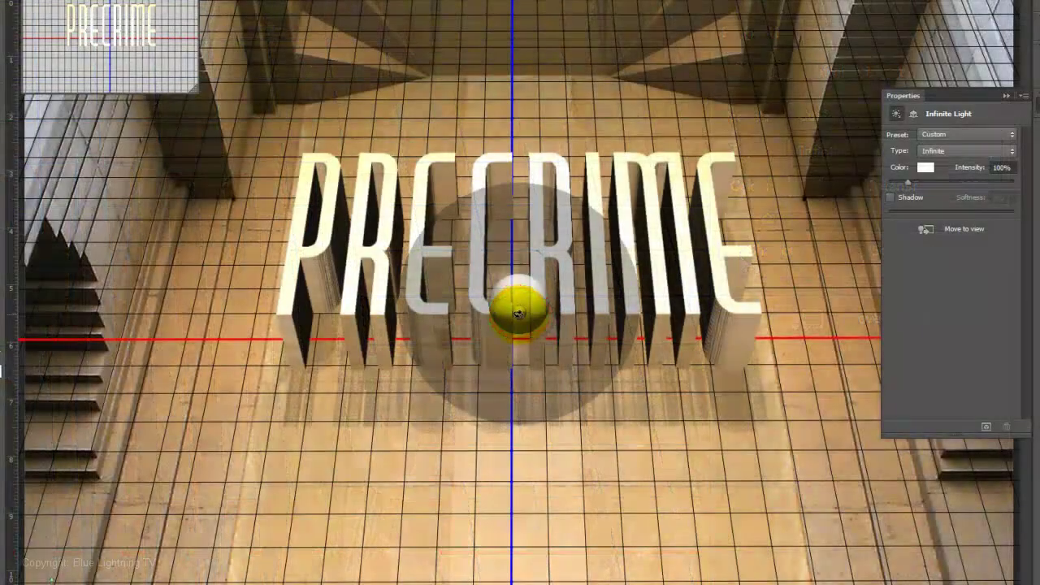
mouse_move(518, 313)
left_mouse_down()
mouse_move(528, 552)
mouse_move(515, 571)
left_mouse_up()
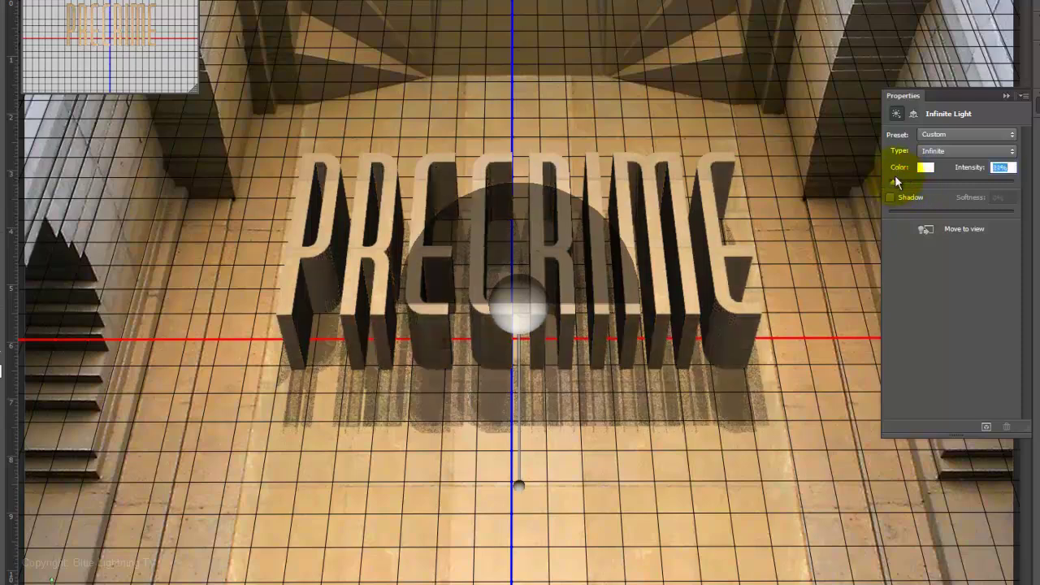
type("22")
key("Return")
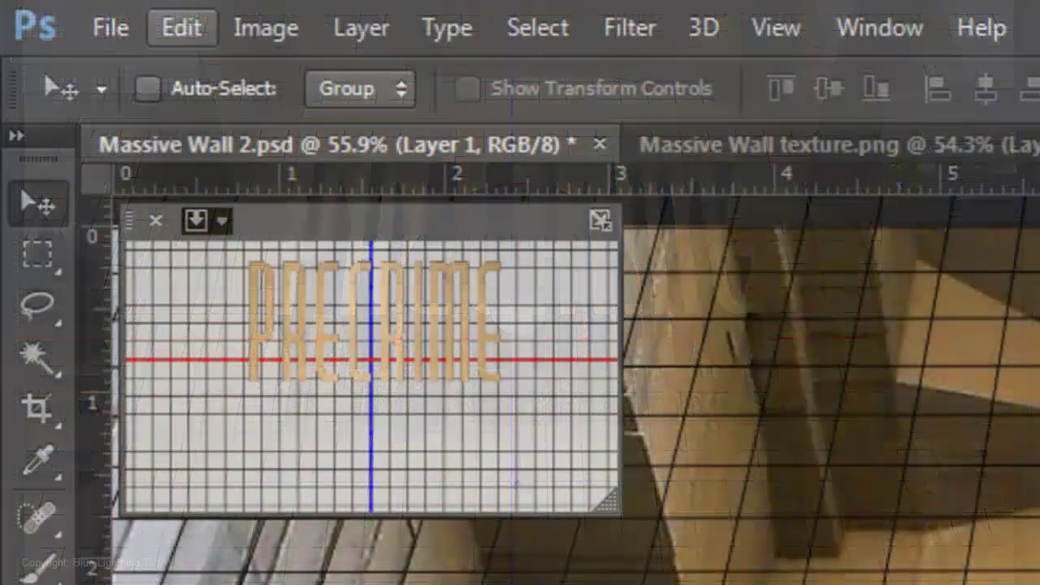
left_click(182, 29)
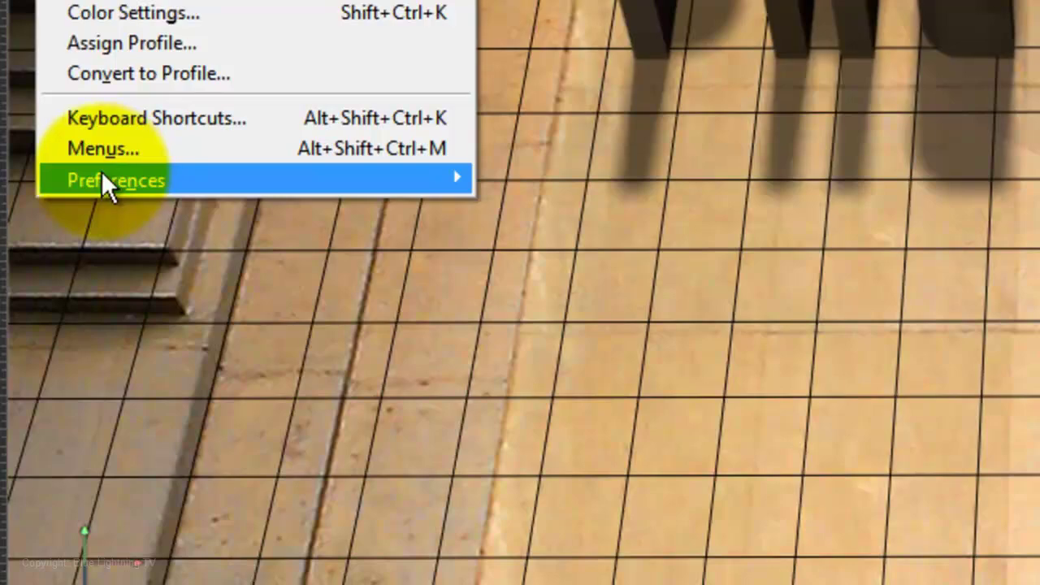
mouse_move(128, 181)
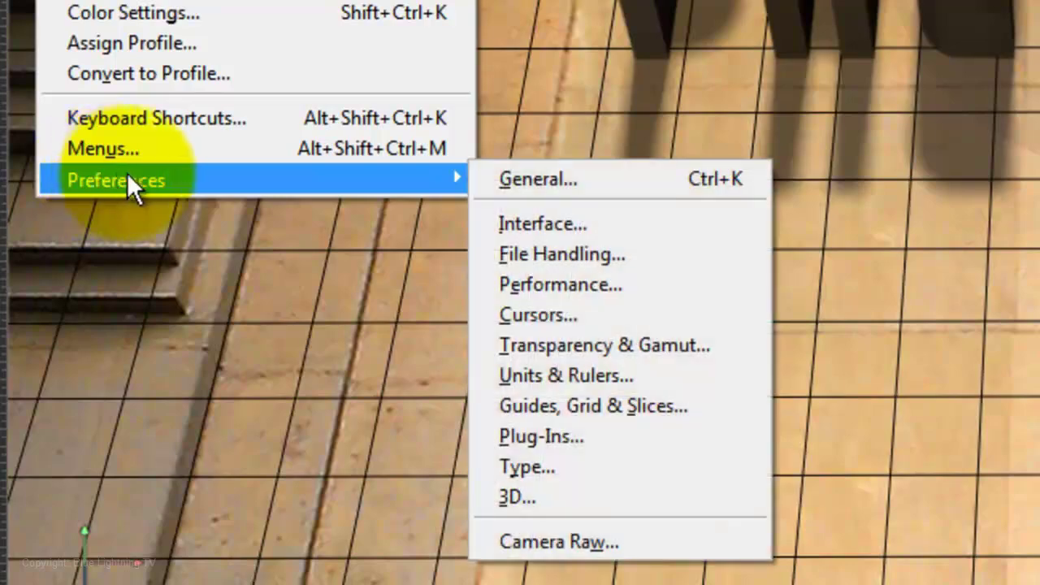
left_click(505, 496)
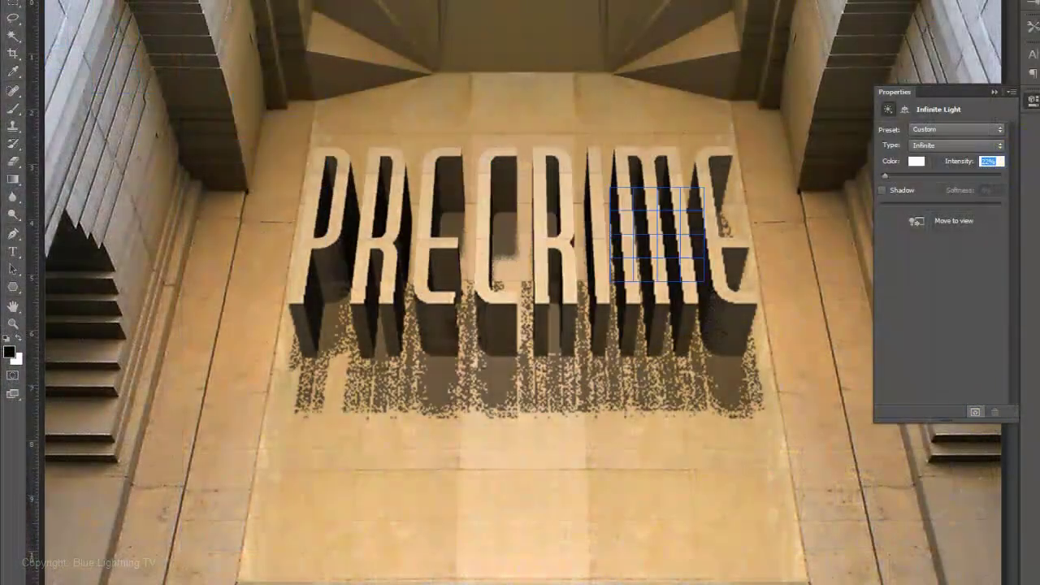
- Swing the infinite light to the text's right for soft shadows, then collapse the Properties panel
left_click_drag(712, 177, 561, 418)
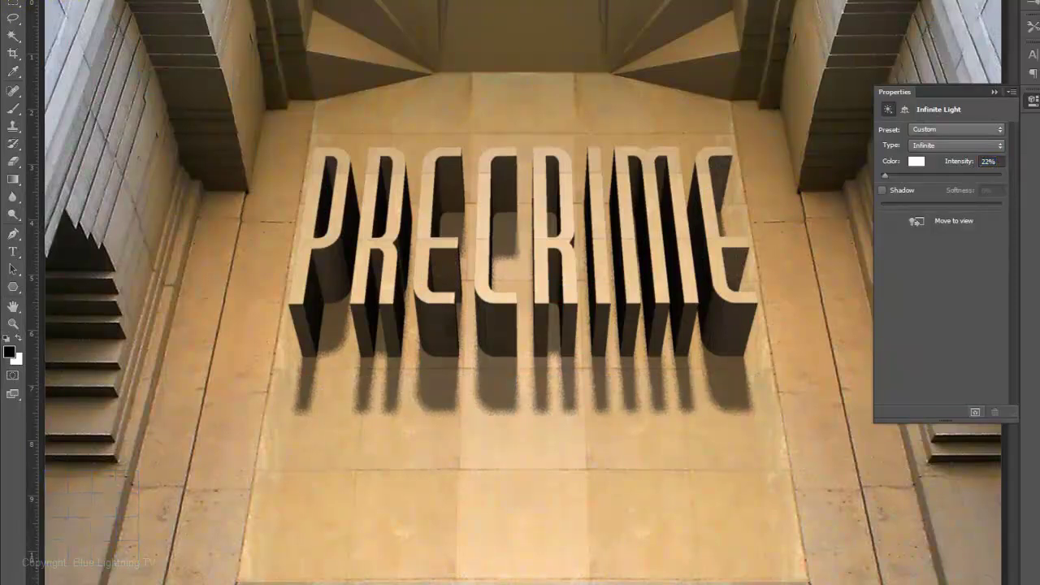
left_click(991, 93)
left_click(994, 91)
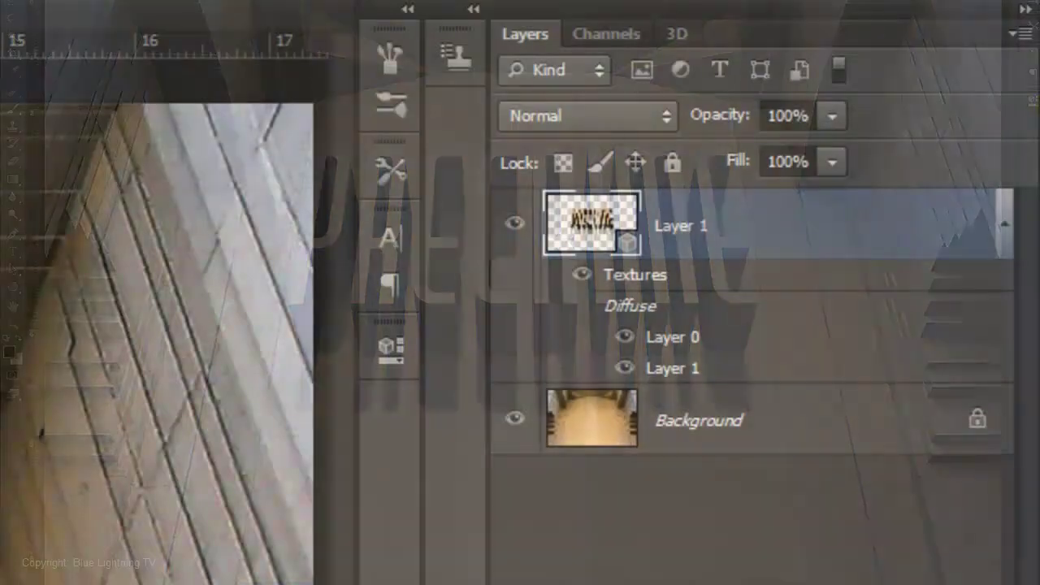
- Open Lighting Effects on the Background layer with the preview zoomed to 30%
left_click(575, 417)
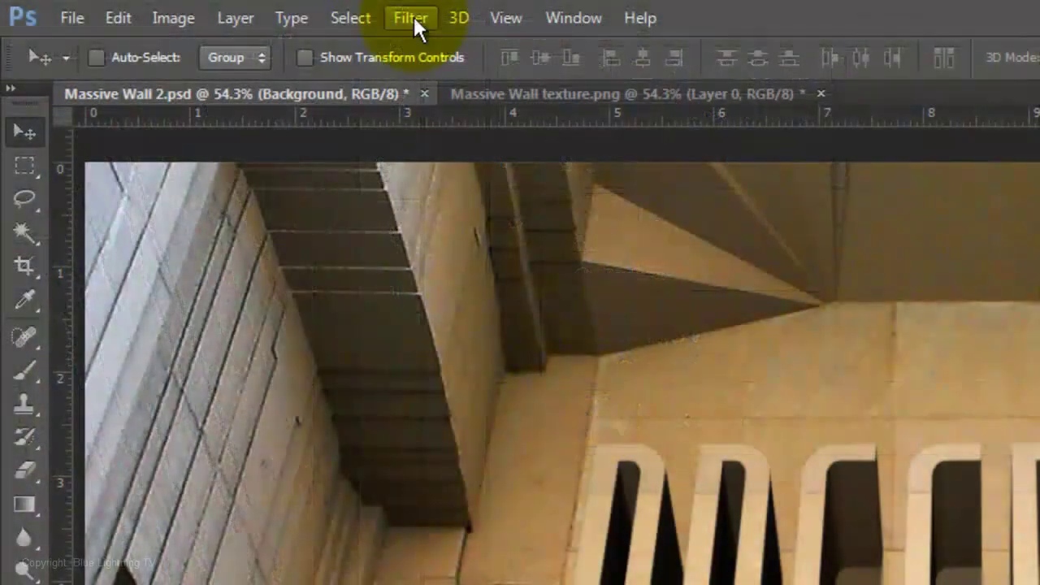
left_click(414, 18)
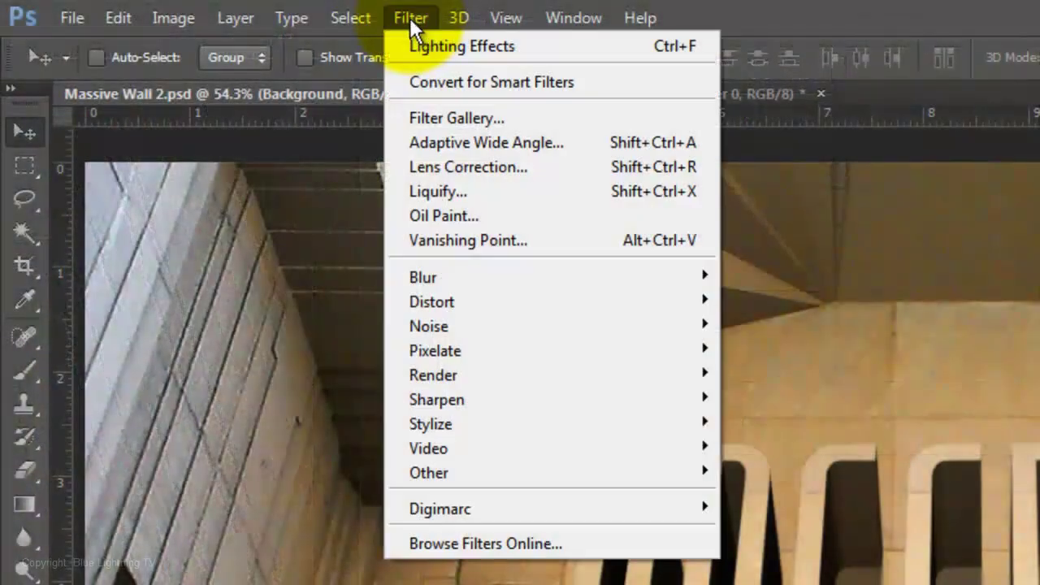
mouse_move(442, 372)
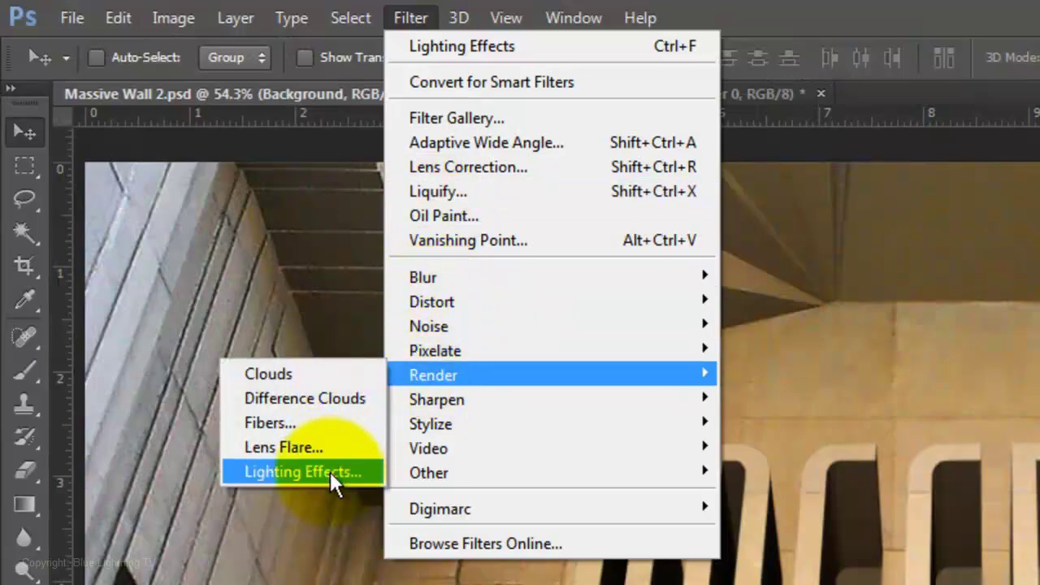
left_click(330, 471)
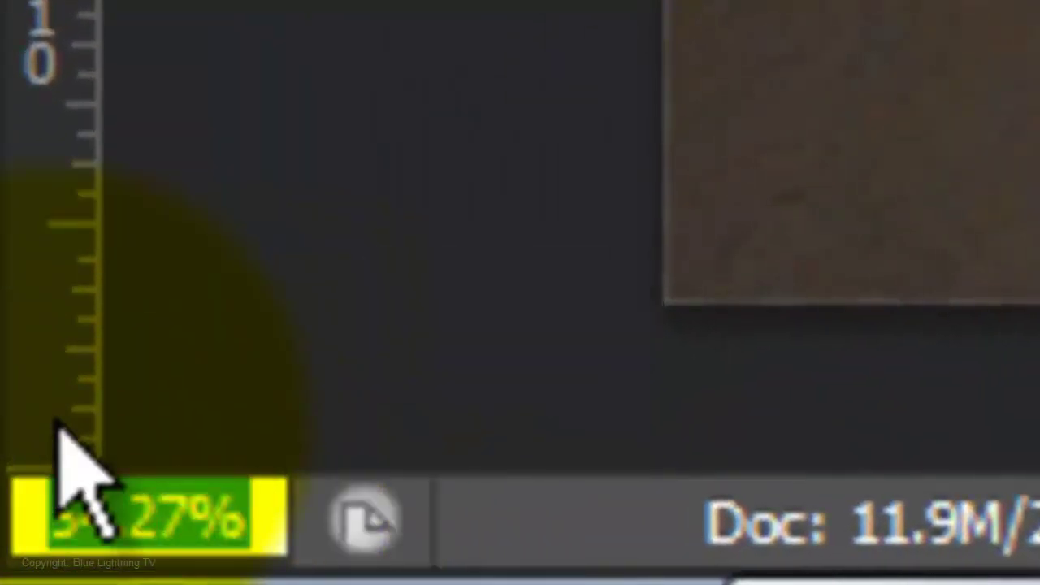
type("30")
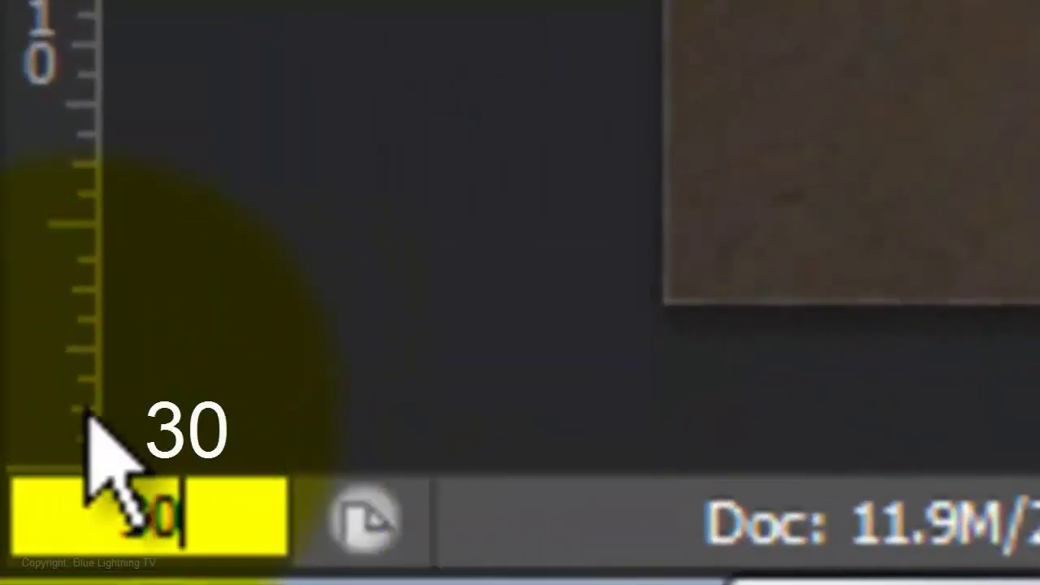
key("Return")
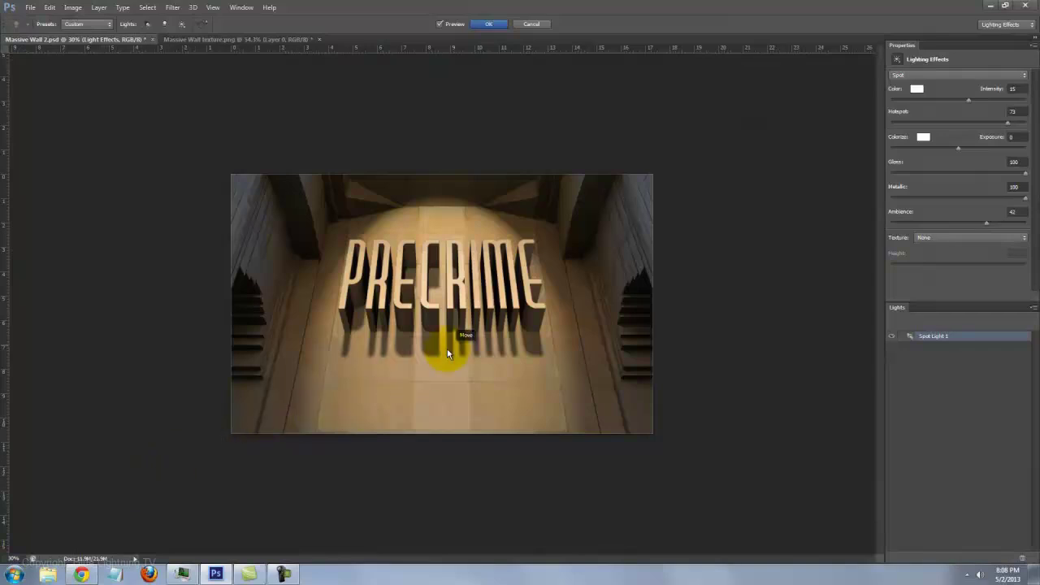
- Adjust the spotlight's intensity to 14, its reach, hotspot to 73, and centre it on the text
key("ctrl+h")
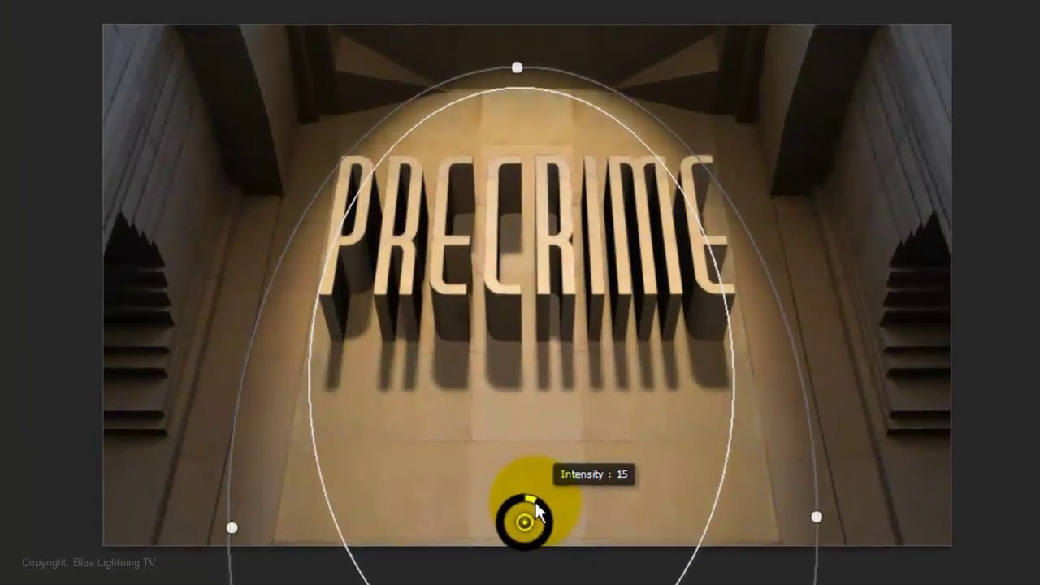
mouse_move(535, 500)
left_mouse_down()
mouse_move(542, 520)
mouse_move(512, 491)
mouse_move(531, 513)
left_mouse_up()
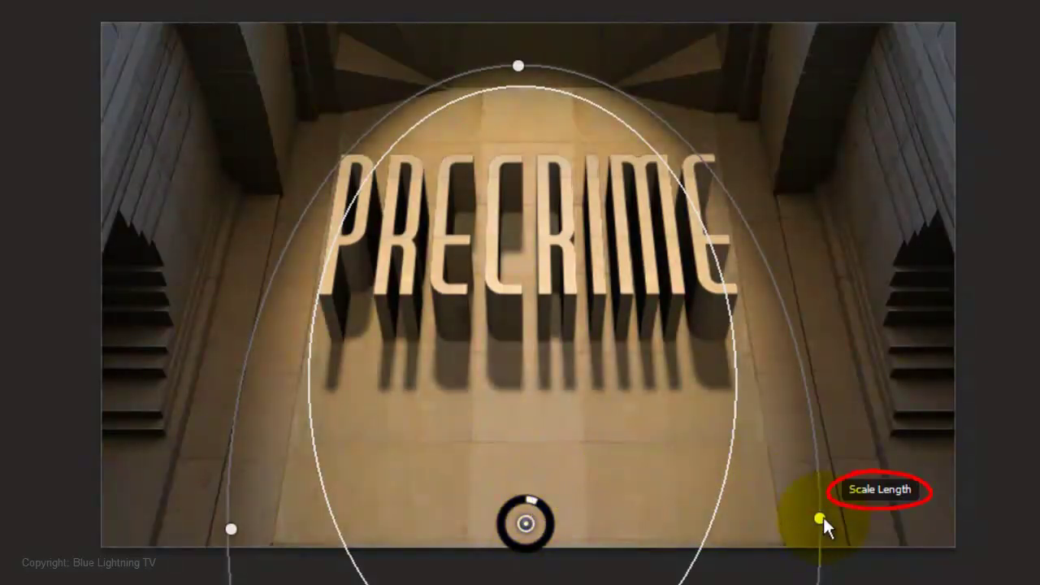
mouse_move(823, 515)
left_mouse_down()
mouse_move(921, 520)
mouse_move(787, 516)
mouse_move(839, 515)
mouse_move(805, 518)
left_mouse_up()
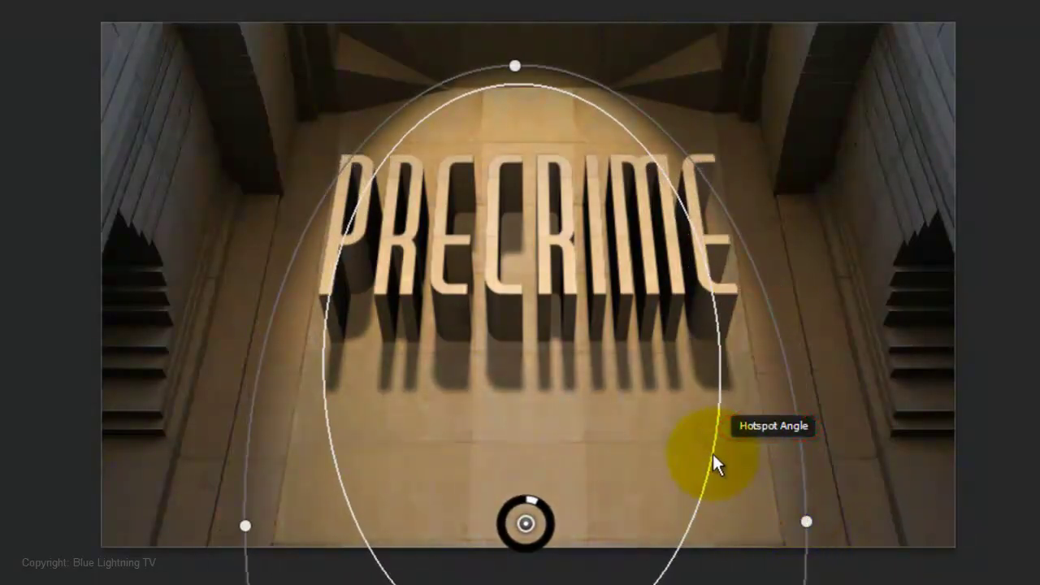
mouse_move(713, 457)
left_mouse_down()
mouse_move(748, 459)
mouse_move(660, 455)
mouse_move(712, 459)
left_mouse_up()
mouse_move(534, 416)
left_mouse_down()
mouse_move(529, 378)
mouse_move(539, 425)
mouse_move(530, 503)
mouse_move(537, 423)
left_mouse_up()
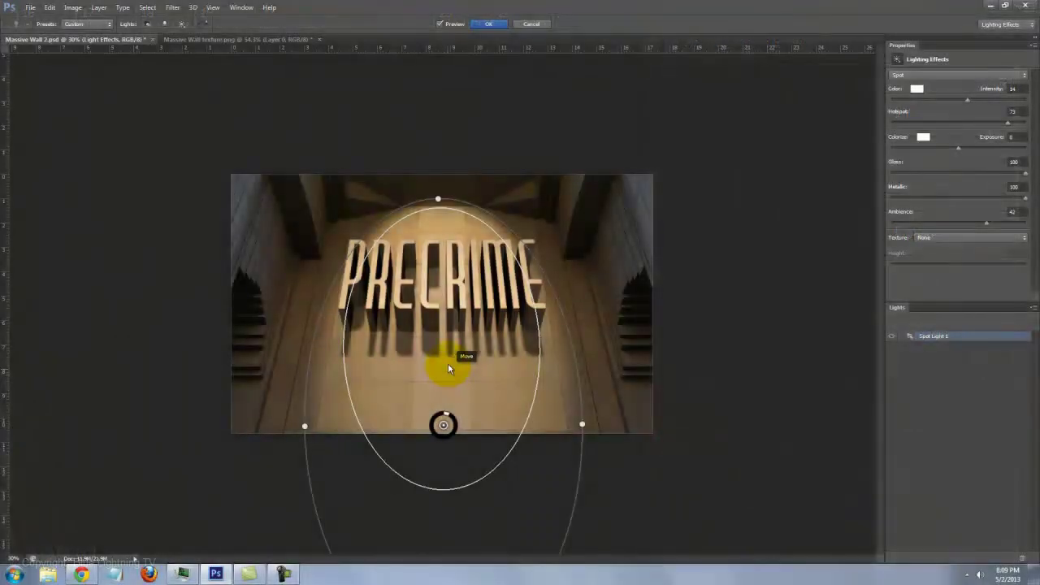
- Apply the Lighting Effects spotlight to the Background and fit the image on screen
left_click(493, 24)
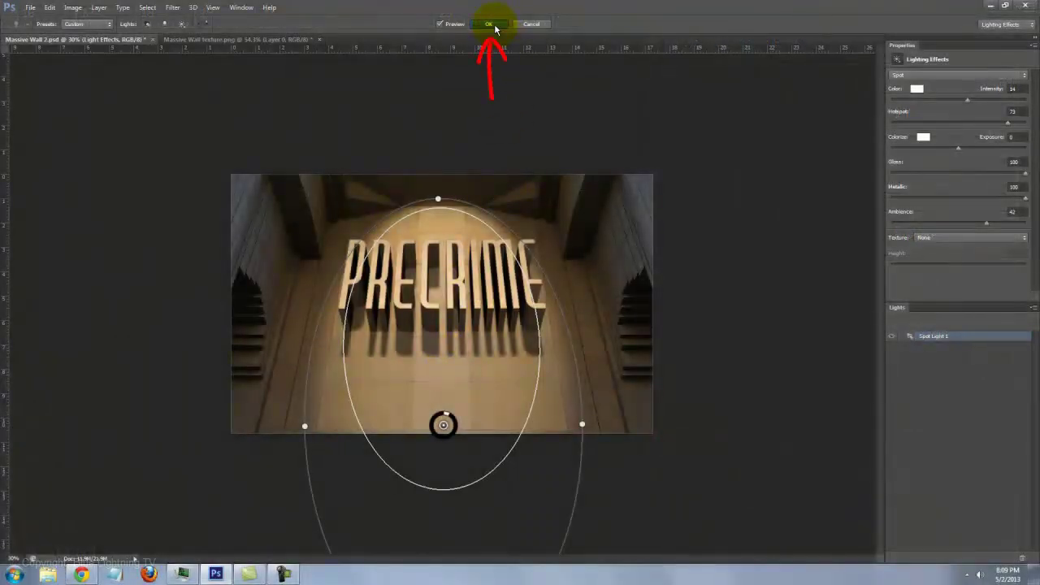
key("ctrl+0")
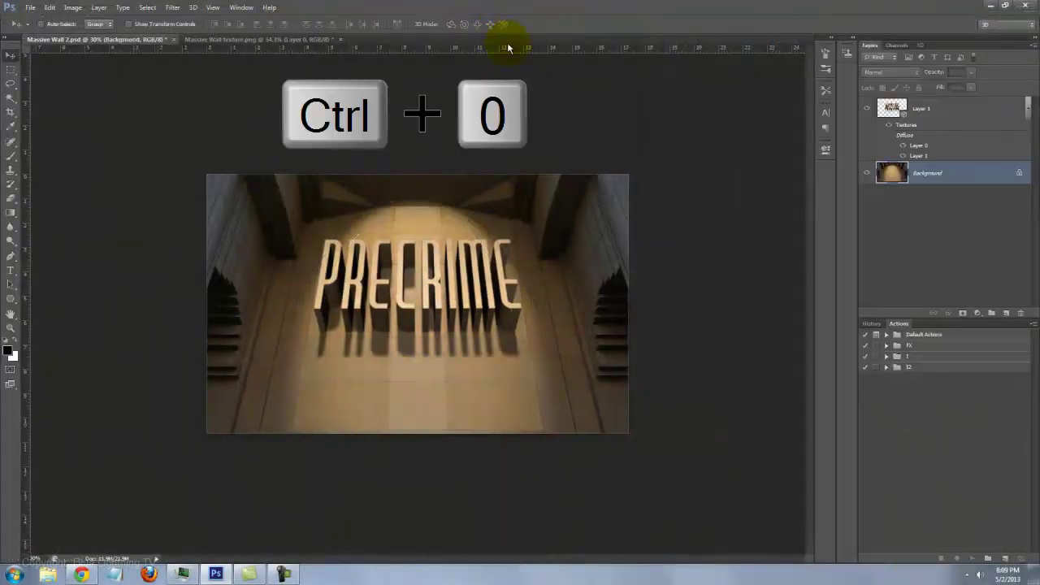